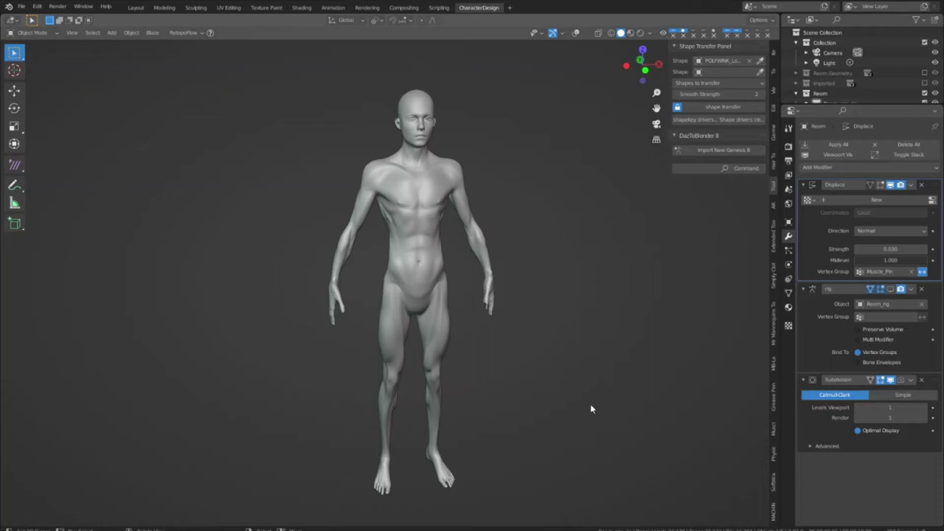
# - Show the viewport overlays and examine the wireframe topology of the character's torso, shoulders and back
pyautogui.moveTo(512, 264); pyautogui.dragTo(530, 308, button='middle')
pyautogui.scroll(3, 518, 230)
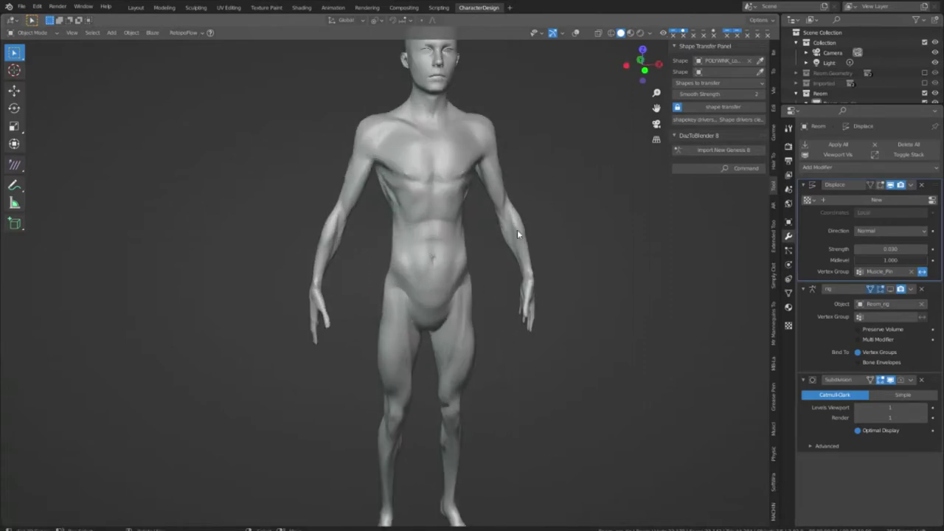
pyautogui.keyDown('shift'); pyautogui.moveTo(522, 148); pyautogui.dragTo(536, 245, button='middle'); pyautogui.keyUp('shift')
pyautogui.keyDown('shift'); pyautogui.moveTo(536, 246); pyautogui.dragTo(538, 168, button='middle'); pyautogui.keyUp('shift')
pyautogui.scroll(-2, 537, 161)
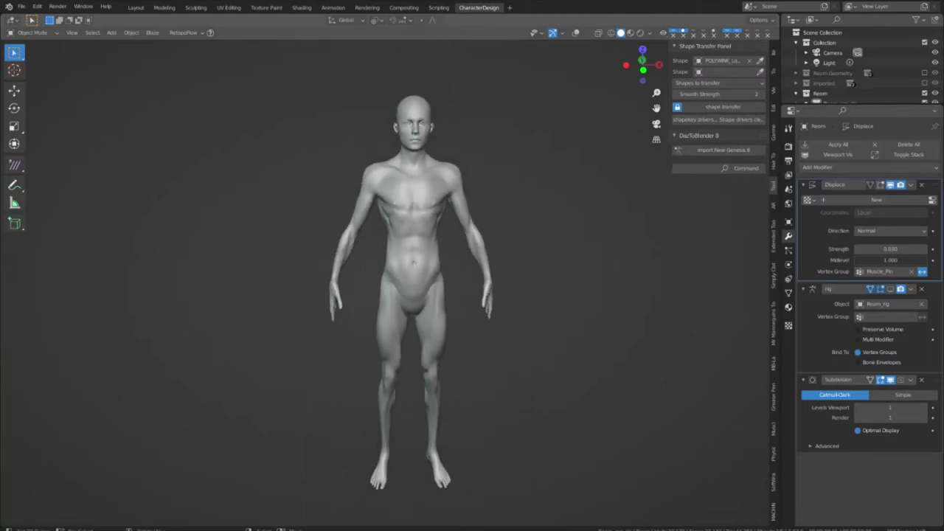
pyautogui.click(577, 34)
pyautogui.scroll(5, 551, 236)
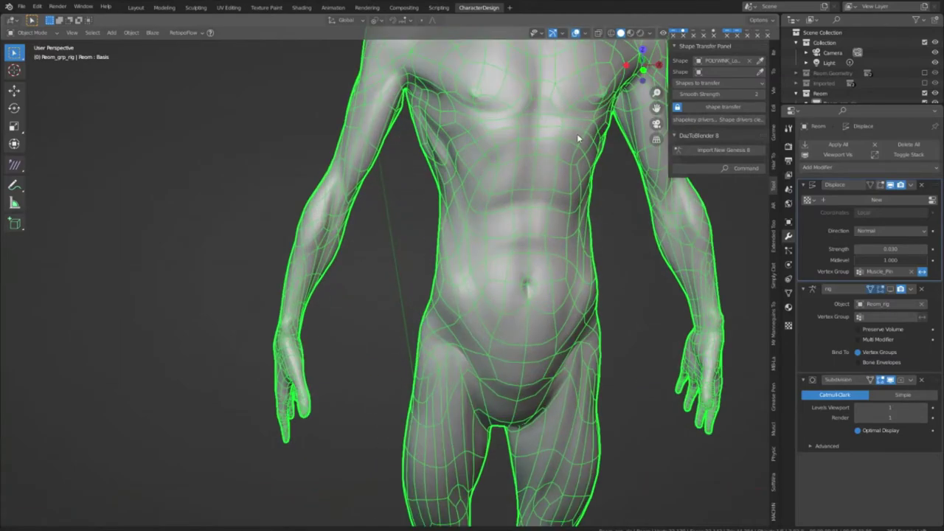
pyautogui.keyDown('shift'); pyautogui.moveTo(580, 143); pyautogui.dragTo(574, 313, button='middle'); pyautogui.keyUp('shift')
pyautogui.scroll(3, 560, 306)
pyautogui.keyDown('shift'); pyautogui.moveTo(471, 245); pyautogui.dragTo(559, 324, button='middle'); pyautogui.keyUp('shift')
pyautogui.scroll(-3, 536, 244)
pyautogui.rightClick(541, 291)
pyautogui.moveTo(507, 254); pyautogui.dragTo(289, 272, button='middle')
pyautogui.moveTo(403, 275); pyautogui.dragTo(287, 293, button='middle')
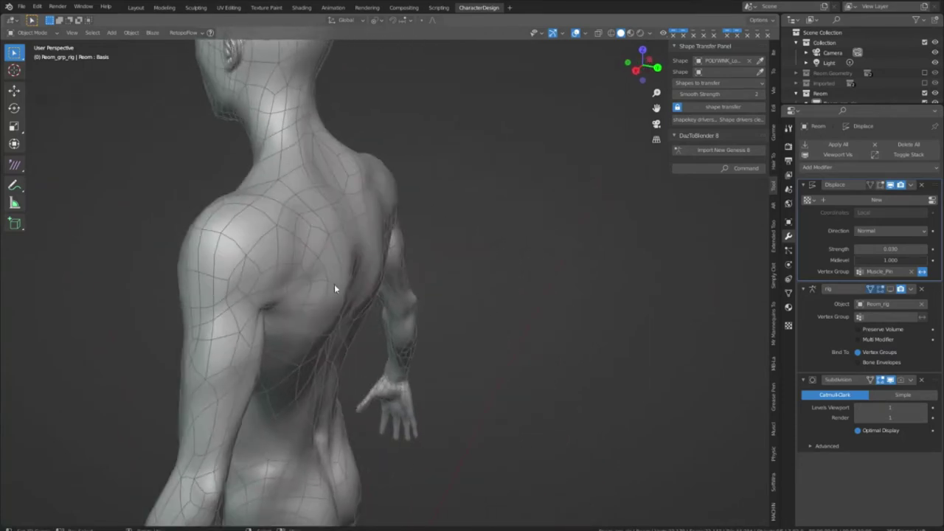
pyautogui.moveTo(279, 213); pyautogui.dragTo(483, 248, button='middle')
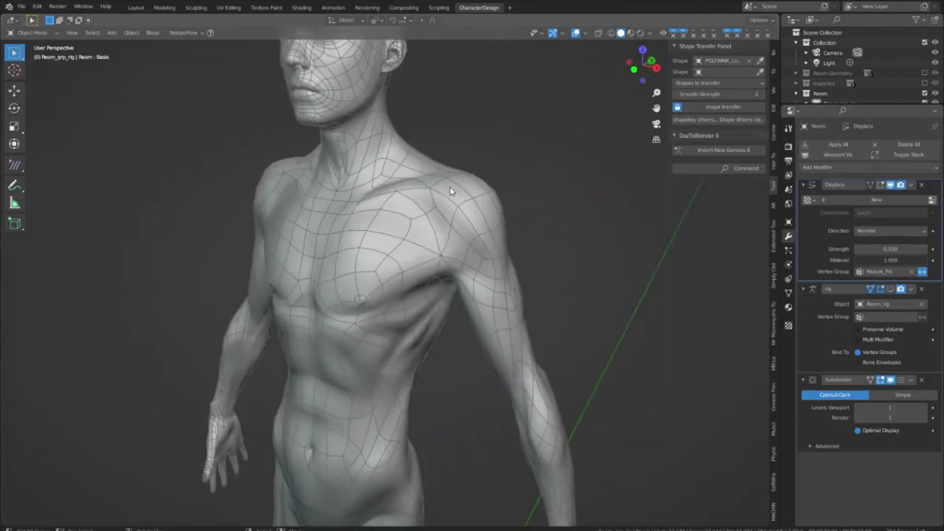
pyautogui.scroll(2, 501, 220)
pyautogui.moveTo(502, 220); pyautogui.dragTo(404, 255, button='middle')
pyautogui.moveTo(358, 233); pyautogui.dragTo(506, 261, button='middle')
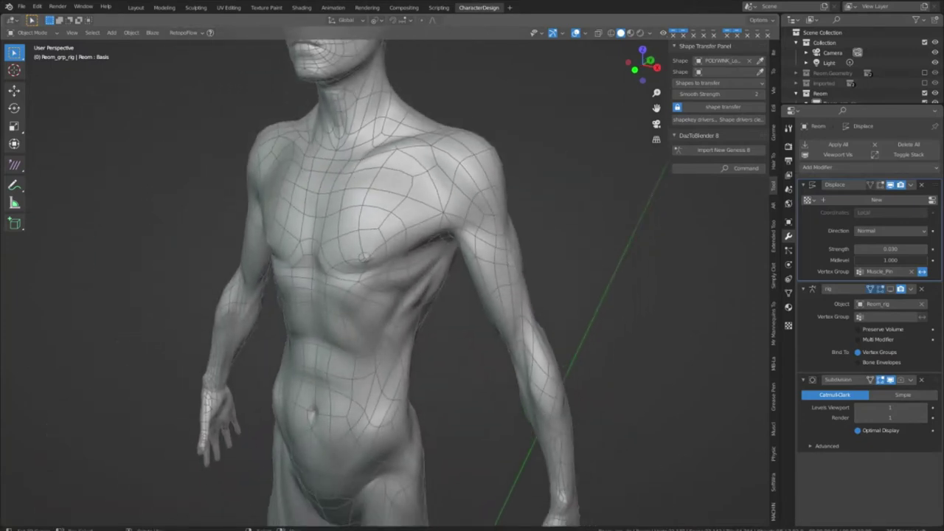
# - Hide the viewport overlays and frame the character's upper body
pyautogui.click(575, 33)
pyautogui.moveTo(580, 224); pyautogui.dragTo(579, 270, button='middle')
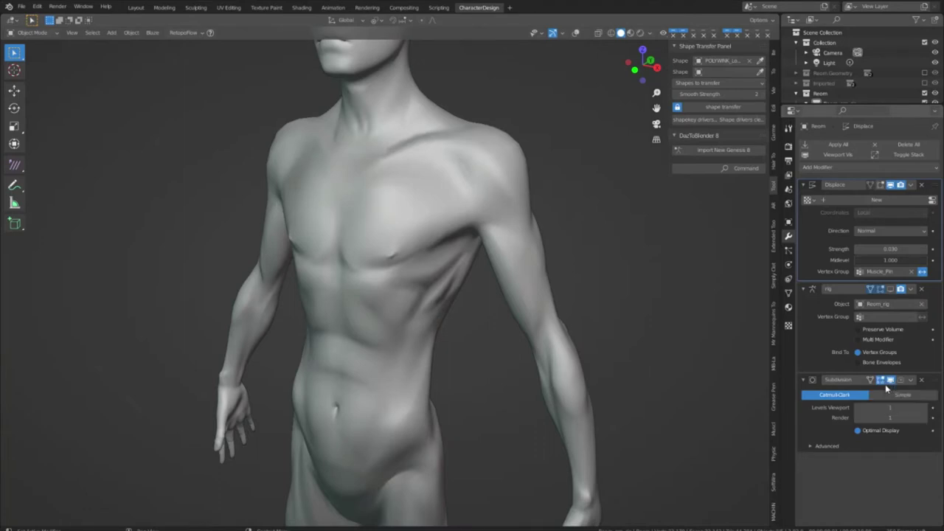
pyautogui.scroll(-3, 524, 274)
pyautogui.moveTo(524, 274); pyautogui.dragTo(559, 276, button='middle')
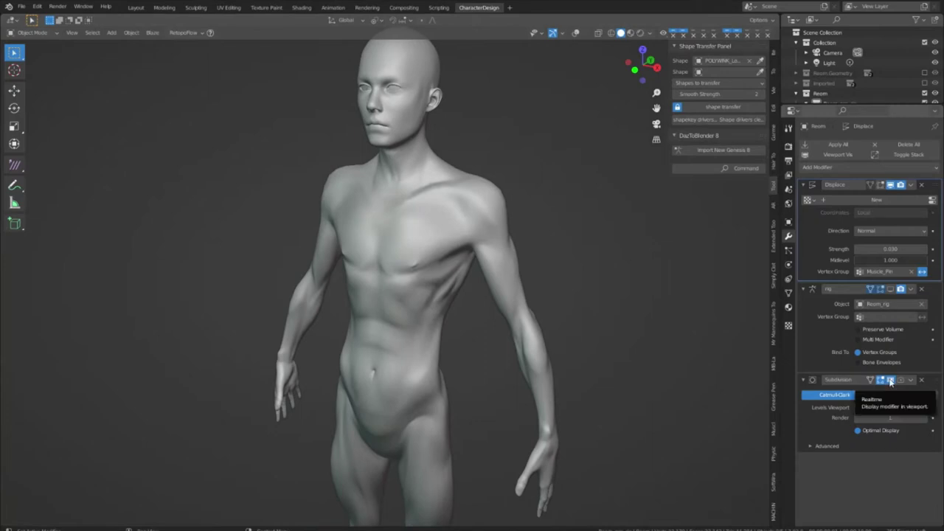
# - Turn the Subdivision modifier's viewport display off to inspect the base mesh, and turn it back on
pyautogui.click(890, 380)
pyautogui.moveTo(556, 278)
pyautogui.mouseDown(button='middle')
pyautogui.moveTo(609, 275)
pyautogui.moveTo(541, 288)
pyautogui.moveTo(565, 291)
pyautogui.mouseUp(button='middle')
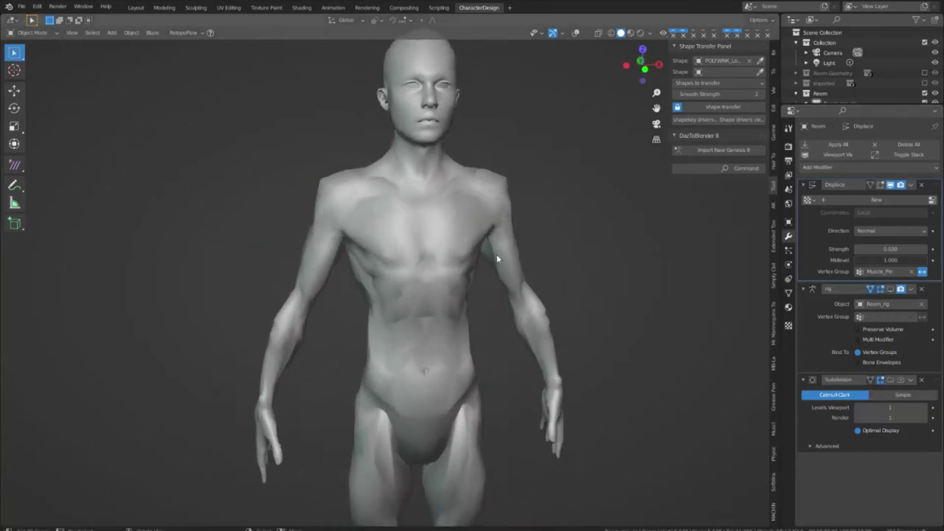
pyautogui.moveTo(496, 254); pyautogui.dragTo(531, 272, button='middle')
pyautogui.press('Tab')
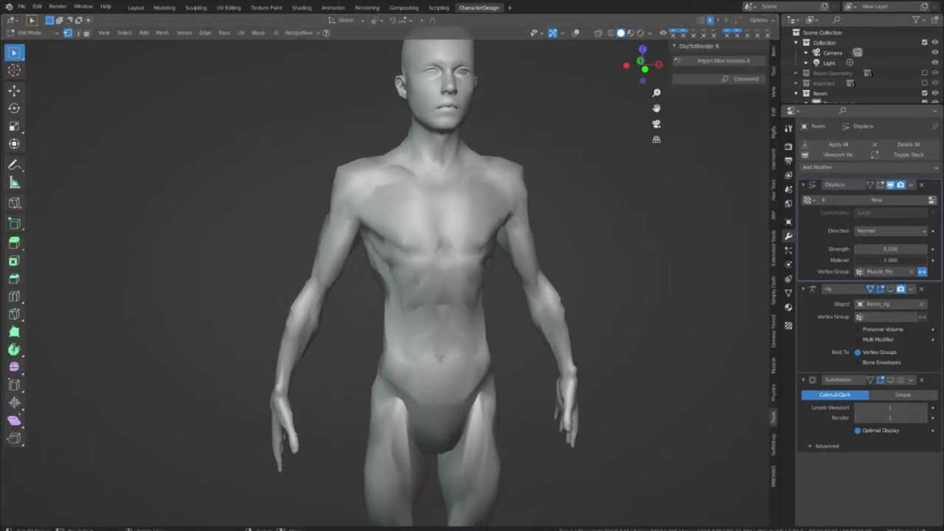
pyautogui.press('Tab')
pyautogui.moveTo(544, 139); pyautogui.dragTo(543, 219, button='middle')
pyautogui.moveTo(640, 284)
pyautogui.keyDown('shift'); pyautogui.mouseDown(button='middle')
pyautogui.moveTo(581, 259)
pyautogui.moveTo(638, 278)
pyautogui.mouseUp(button='middle'); pyautogui.keyUp('shift')
pyautogui.click(890, 380)
pyautogui.moveTo(558, 250); pyautogui.dragTo(561, 276, button='middle')
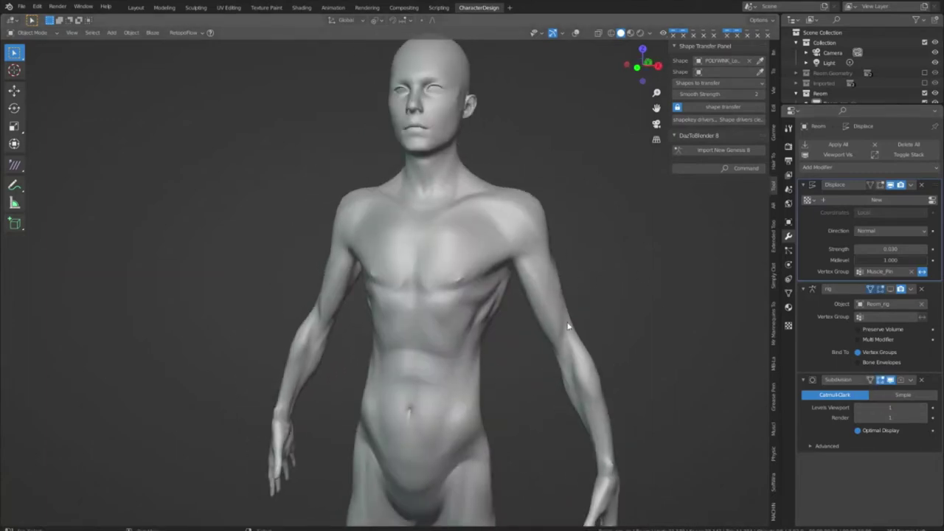
# - Try the Subdivision modifier at viewport level 2 and return it to level 1
pyautogui.scroll(2, 571, 327)
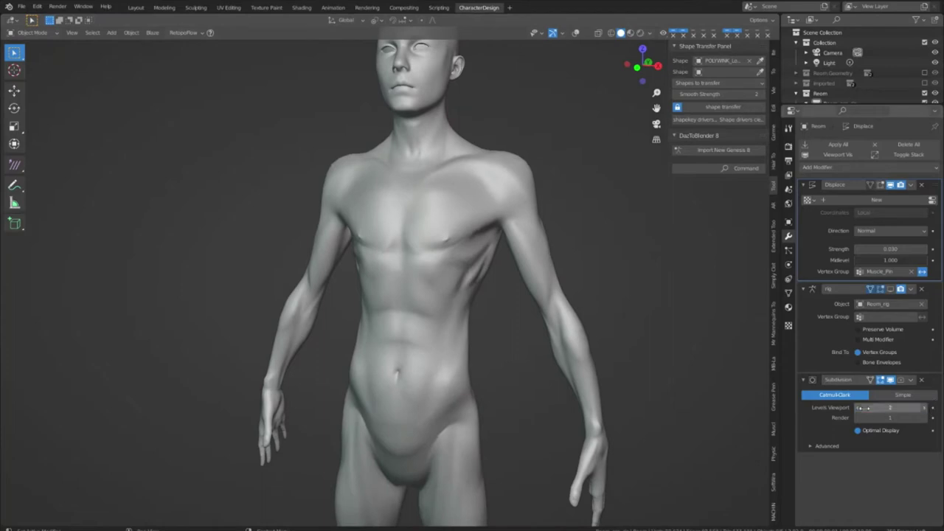
pyautogui.click(857, 409)
pyautogui.keyDown('shift'); pyautogui.moveTo(534, 177); pyautogui.dragTo(560, 237, button='middle'); pyautogui.keyUp('shift')
pyautogui.moveTo(630, 290); pyautogui.dragTo(564, 206, button='middle')
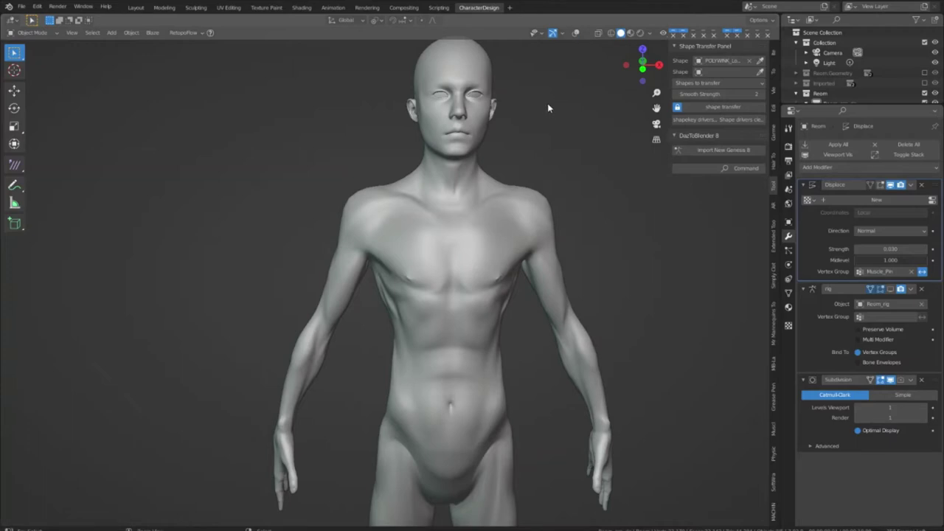
# - Show the viewport overlays and switch the character mesh to Weight Paint mode
pyautogui.click(576, 33)
pyautogui.hotkey('ctrl', 'Tab')
pyautogui.click(492, 205)
pyautogui.hotkey('ctrl', 'Tab')
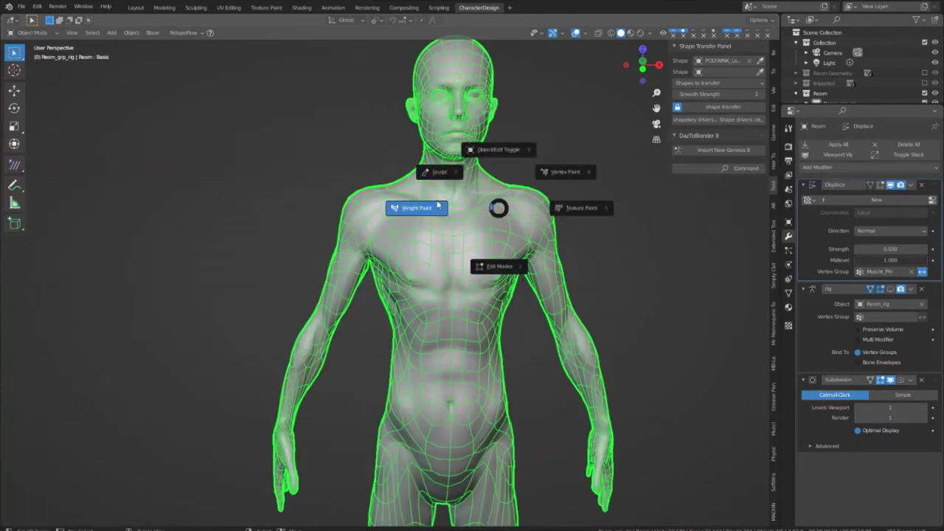
pyautogui.click(437, 205)
# - Examine the painted muscle weights on the character's back, shoulders, arms and chest
pyautogui.moveTo(527, 245)
pyautogui.mouseDown(button='middle')
pyautogui.moveTo(538, 211)
pyautogui.moveTo(537, 243)
pyautogui.moveTo(552, 231)
pyautogui.mouseUp(button='middle')
pyautogui.moveTo(385, 234)
pyautogui.mouseDown(button='middle')
pyautogui.moveTo(559, 246)
pyautogui.moveTo(546, 208)
pyautogui.mouseUp(button='middle')
pyautogui.scroll(3, 514, 258)
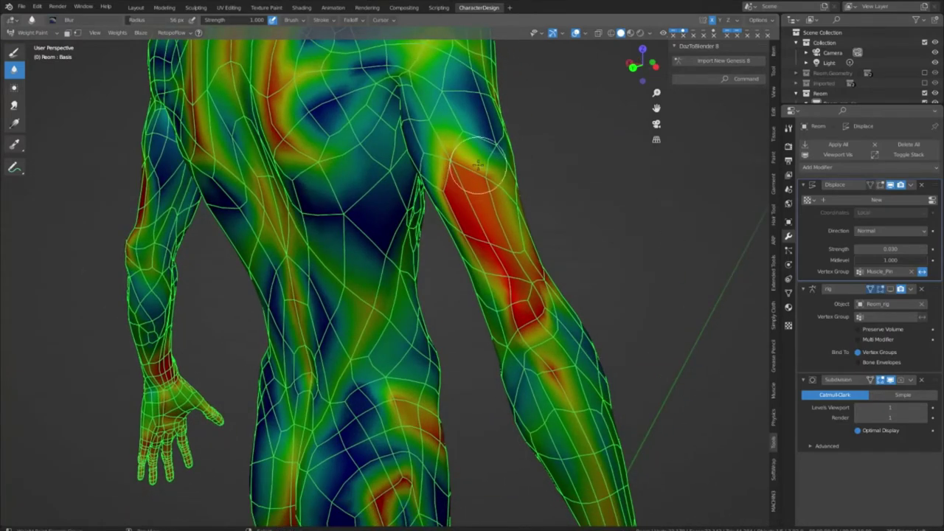
pyautogui.moveTo(449, 148)
pyautogui.keyDown('shift'); pyautogui.mouseDown(button='middle')
pyautogui.moveTo(509, 240)
pyautogui.moveTo(435, 123)
pyautogui.mouseUp(button='middle'); pyautogui.keyUp('shift')
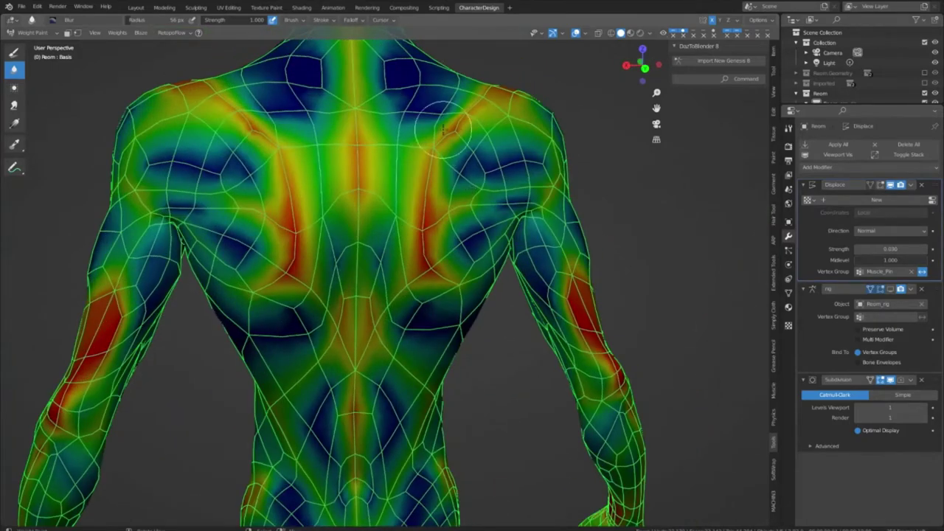
pyautogui.keyDown('shift'); pyautogui.moveTo(568, 96); pyautogui.dragTo(539, 147, button='middle'); pyautogui.keyUp('shift')
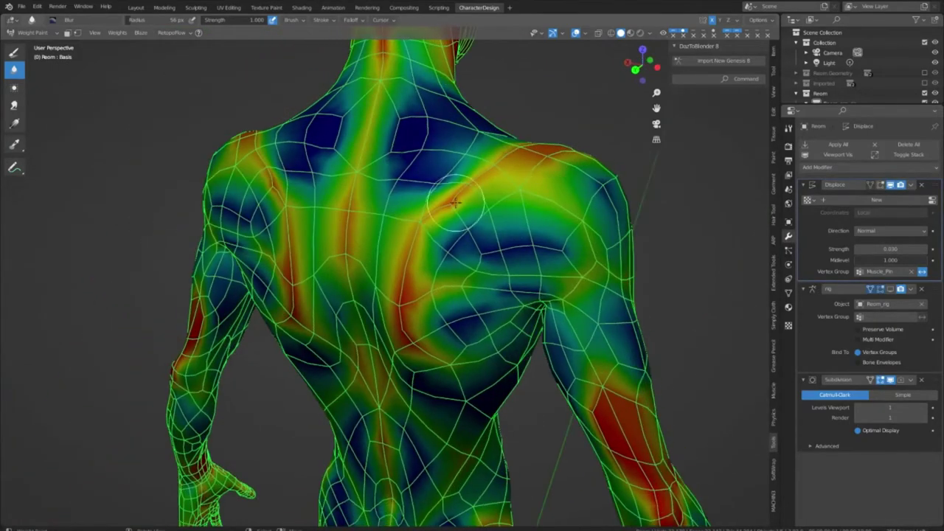
pyautogui.moveTo(453, 214); pyautogui.dragTo(516, 242, button='middle')
pyautogui.moveTo(442, 162); pyautogui.dragTo(423, 194, button='middle')
pyautogui.moveTo(507, 214); pyautogui.dragTo(472, 198, button='middle')
pyautogui.moveTo(381, 227); pyautogui.dragTo(335, 174, button='middle')
pyautogui.moveTo(441, 236)
pyautogui.mouseDown(button='middle')
pyautogui.moveTo(437, 210)
pyautogui.moveTo(286, 206)
pyautogui.mouseUp(button='middle')
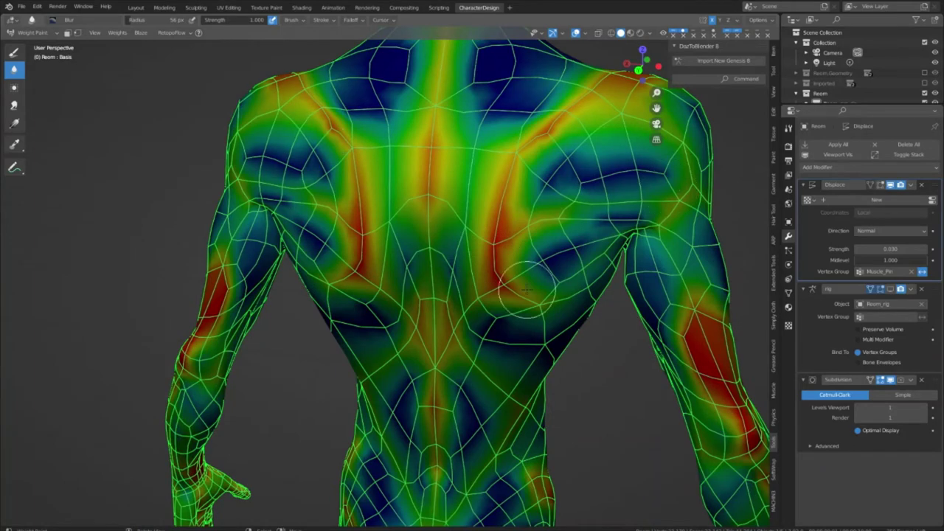
pyautogui.moveTo(646, 394); pyautogui.dragTo(645, 322, button='middle')
pyautogui.moveTo(546, 338); pyautogui.dragTo(509, 291, button='middle')
pyautogui.moveTo(359, 103)
pyautogui.mouseDown(button='middle')
pyautogui.moveTo(287, 68)
pyautogui.moveTo(329, 88)
pyautogui.moveTo(346, 118)
pyautogui.mouseUp(button='middle')
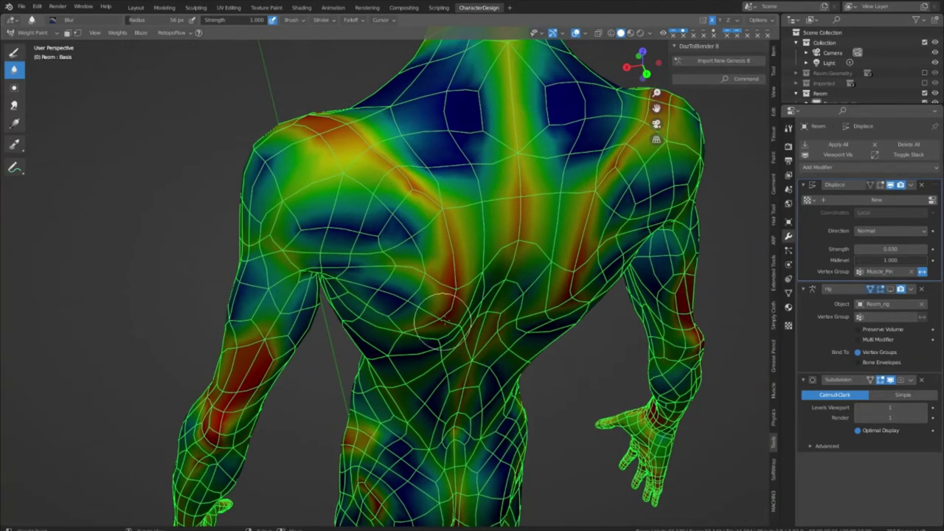
pyautogui.moveTo(452, 310); pyautogui.dragTo(463, 258, button='middle')
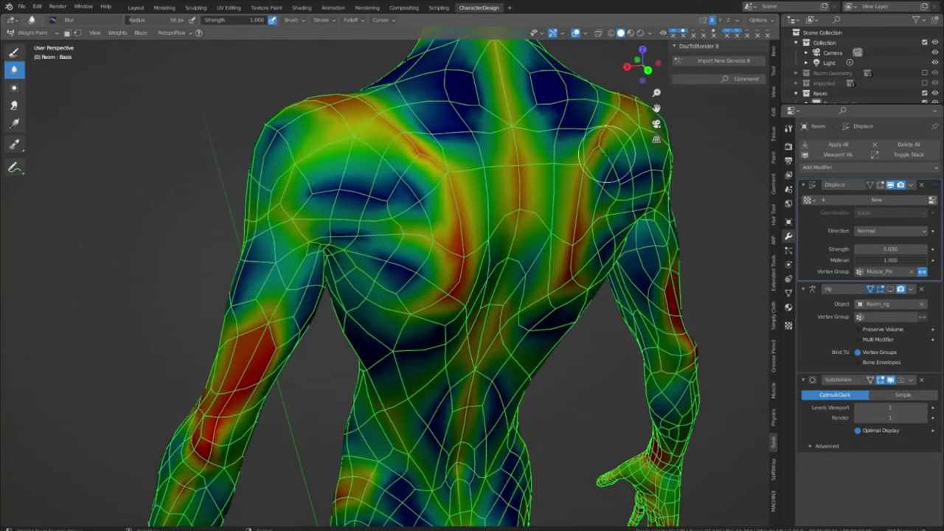
pyautogui.moveTo(606, 154)
pyautogui.mouseDown(button='middle')
pyautogui.moveTo(593, 167)
pyautogui.moveTo(710, 187)
pyautogui.moveTo(742, 177)
pyautogui.moveTo(726, 173)
pyautogui.mouseUp(button='middle')
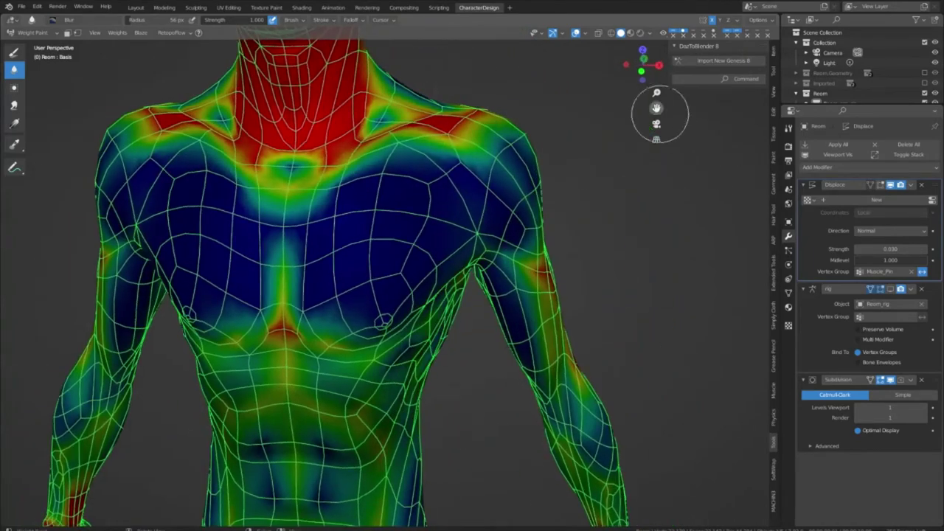
# - Hide the viewport overlays to see the character without the weight colours
pyautogui.click(576, 33)
pyautogui.scroll(-2, 484, 191)
pyautogui.moveTo(485, 192)
pyautogui.keyDown('shift'); pyautogui.mouseDown(button='middle')
pyautogui.moveTo(567, 249)
pyautogui.moveTo(771, 252)
pyautogui.mouseUp(button='middle'); pyautogui.keyUp('shift')
pyautogui.moveTo(499, 305); pyautogui.dragTo(657, 270, button='middle')
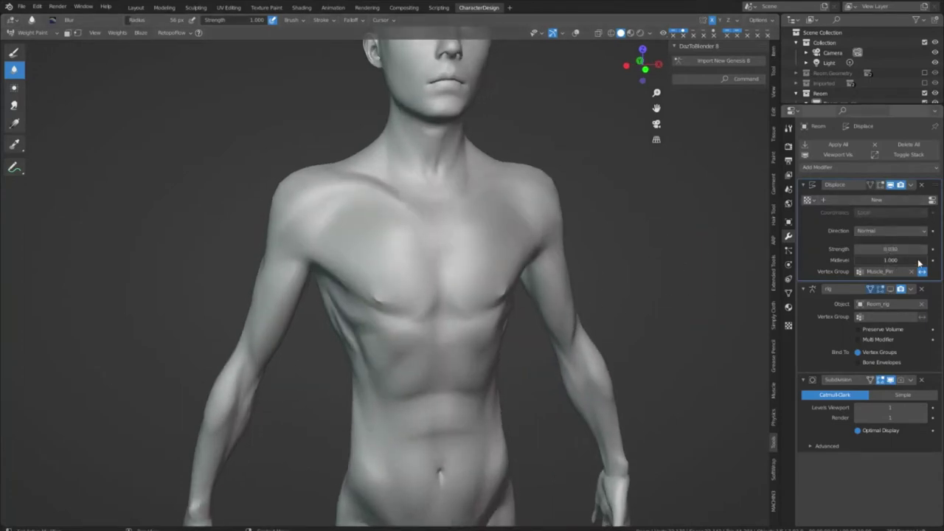
# - Set the Displace modifier's Midlevel to 0 and check the character's bulked-up muscles
pyautogui.moveTo(891, 260); pyautogui.dragTo(852, 259)
pyautogui.moveTo(649, 266); pyautogui.dragTo(509, 278, button='middle')
pyautogui.scroll(-3, 612, 222)
pyautogui.scroll(1, 512, 253)
pyautogui.moveTo(407, 265); pyautogui.dragTo(484, 285, button='middle')
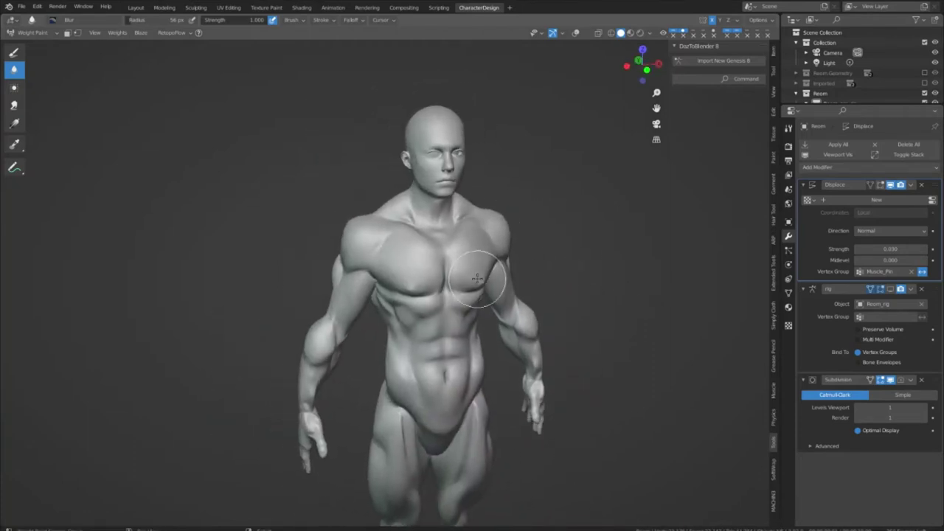
pyautogui.scroll(4, 500, 276)
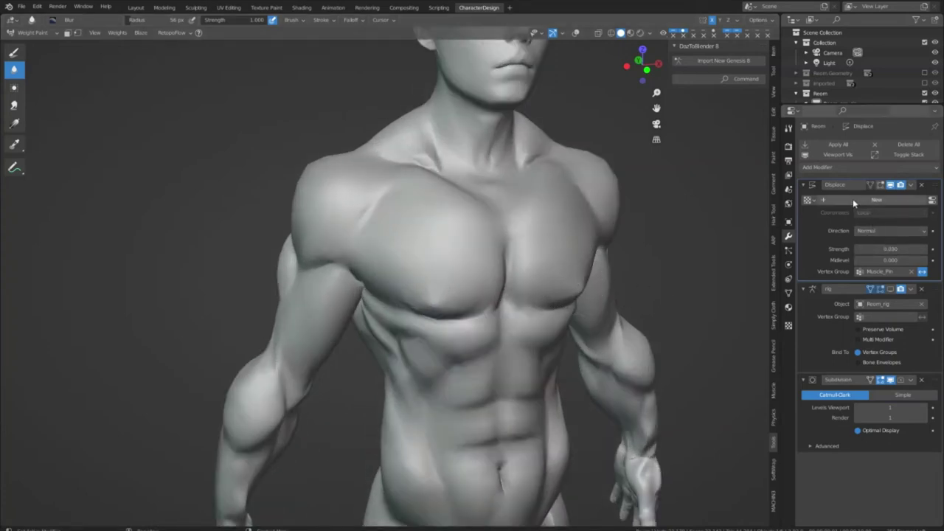
pyautogui.click(811, 200)
pyautogui.press('Down')
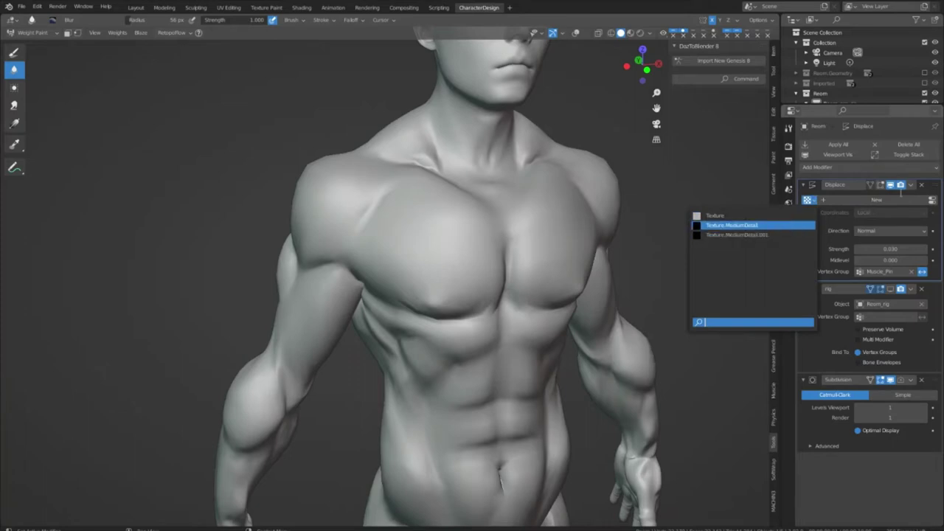
pyautogui.press('Escape')
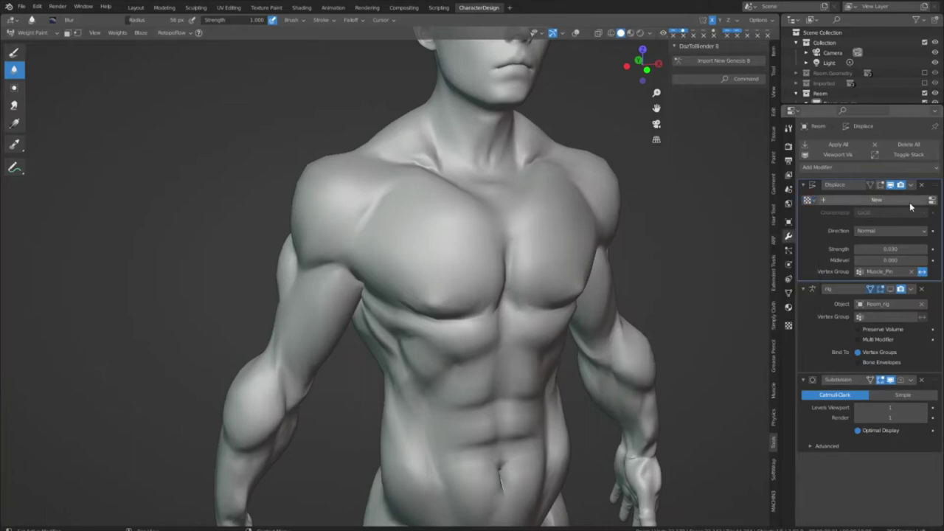
# - Return the character mesh to Object Mode with the viewport overlays hidden
pyautogui.keyDown('shift'); pyautogui.moveTo(600, 345); pyautogui.dragTo(568, 312, button='middle'); pyautogui.keyUp('shift')
pyautogui.moveTo(640, 311); pyautogui.dragTo(614, 309, button='middle')
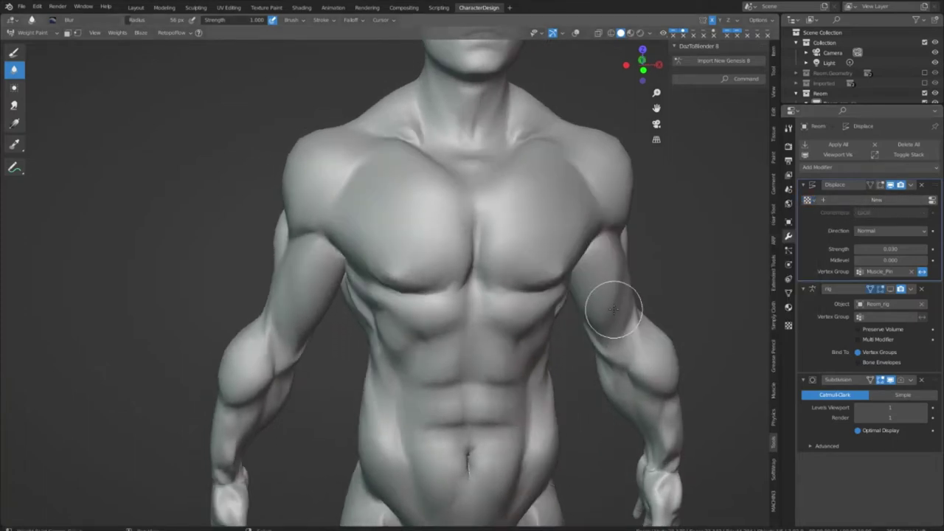
pyautogui.keyDown('shift'); pyautogui.moveTo(469, 295); pyautogui.dragTo(432, 272, button='middle'); pyautogui.keyUp('shift')
pyautogui.hotkey('ctrl', 'Tab')
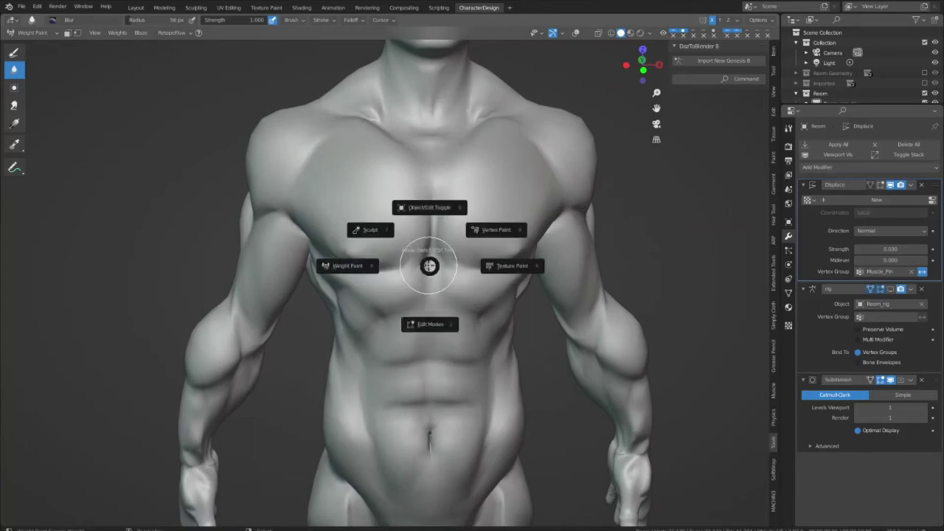
pyautogui.press('Escape')
pyautogui.click(575, 34)
pyautogui.moveTo(572, 230)
pyautogui.mouseDown(button='middle')
pyautogui.moveTo(580, 264)
pyautogui.moveTo(627, 274)
pyautogui.mouseUp(button='middle')
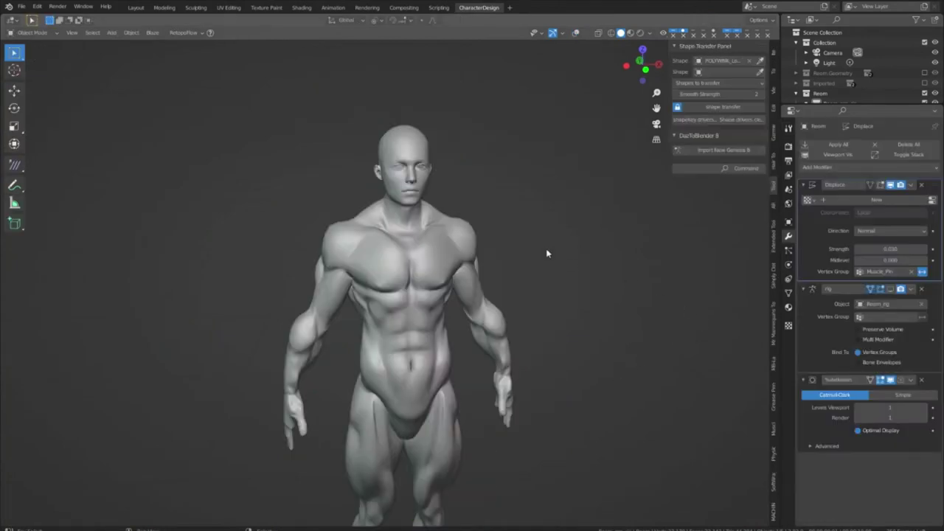
# - Set the Displace modifier's Midlevel to 0.434 and the Subdivision modifier's viewport level to 2
pyautogui.keyDown('shift'); pyautogui.moveTo(547, 254); pyautogui.dragTo(547, 234, button='middle'); pyautogui.keyUp('shift')
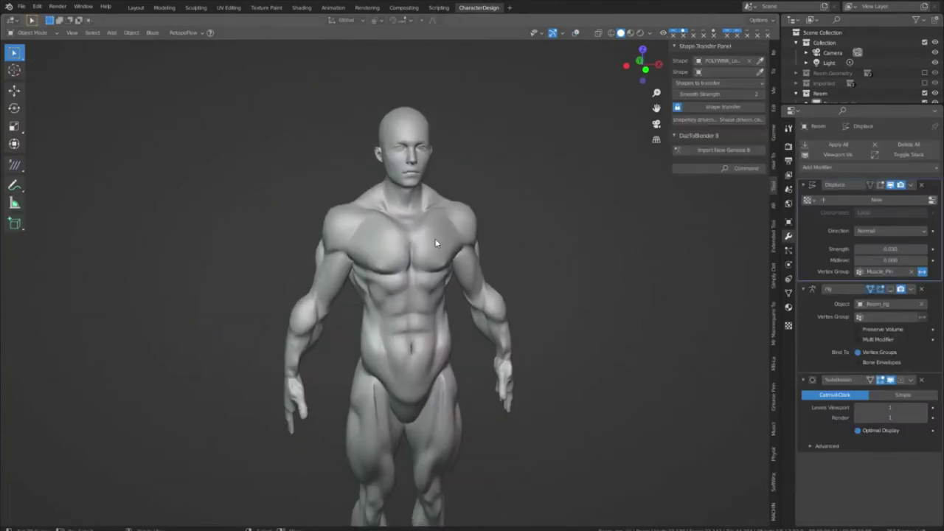
pyautogui.moveTo(492, 279); pyautogui.dragTo(742, 268, button='middle')
pyautogui.moveTo(891, 260)
pyautogui.mouseDown()
pyautogui.moveTo(901, 260)
pyautogui.moveTo(877, 271)
pyautogui.mouseUp()
pyautogui.keyDown('shift'); pyautogui.moveTo(507, 299); pyautogui.dragTo(522, 308, button='middle'); pyautogui.keyUp('shift')
pyautogui.click(924, 408)
# - Examine the displaced muscle definition on the character's chest, arms and back from several angles
pyautogui.moveTo(468, 297); pyautogui.dragTo(509, 320, button='middle')
pyautogui.moveTo(634, 362); pyautogui.dragTo(516, 289, button='middle')
pyautogui.scroll(2, 519, 284)
pyautogui.moveTo(574, 244); pyautogui.dragTo(513, 233, button='middle')
pyautogui.moveTo(567, 316); pyautogui.dragTo(508, 325, button='middle')
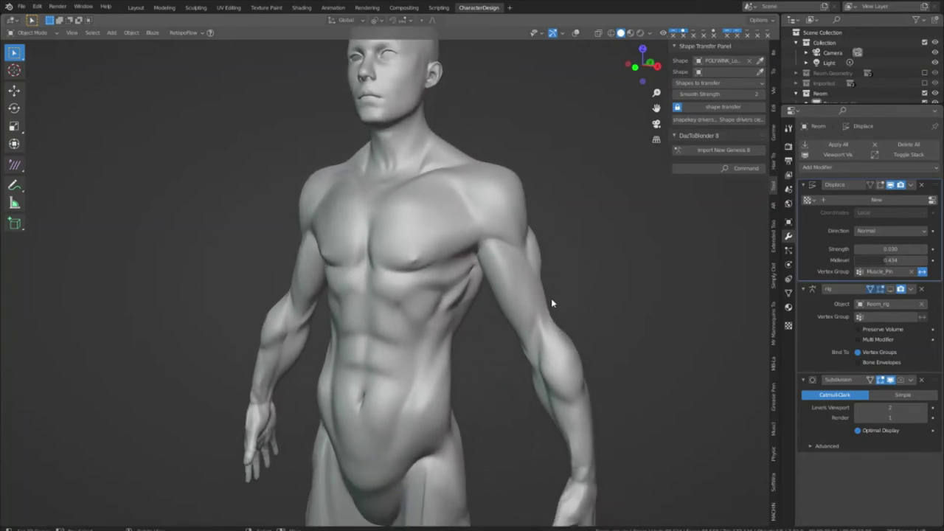
pyautogui.moveTo(552, 303)
pyautogui.mouseDown(button='middle')
pyautogui.moveTo(529, 304)
pyautogui.moveTo(552, 303)
pyautogui.mouseUp(button='middle')
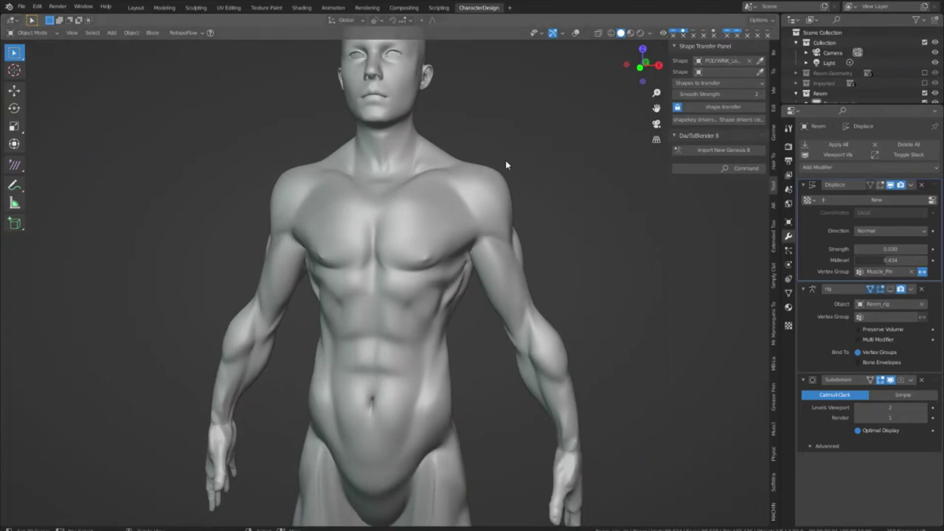
pyautogui.moveTo(552, 183); pyautogui.dragTo(441, 198, button='middle')
pyautogui.moveTo(642, 364); pyautogui.dragTo(218, 289, button='middle')
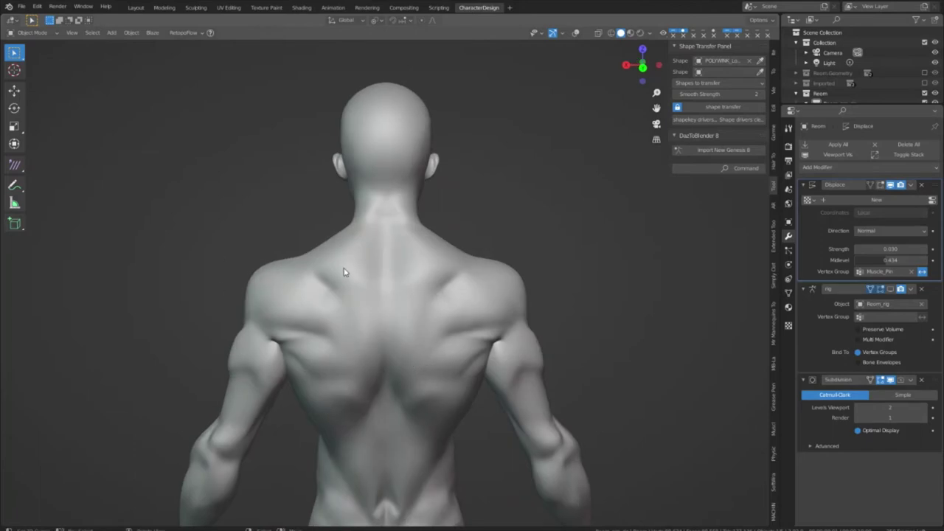
pyautogui.keyDown('shift'); pyautogui.moveTo(350, 345); pyautogui.dragTo(414, 251, button='middle'); pyautogui.keyUp('shift')
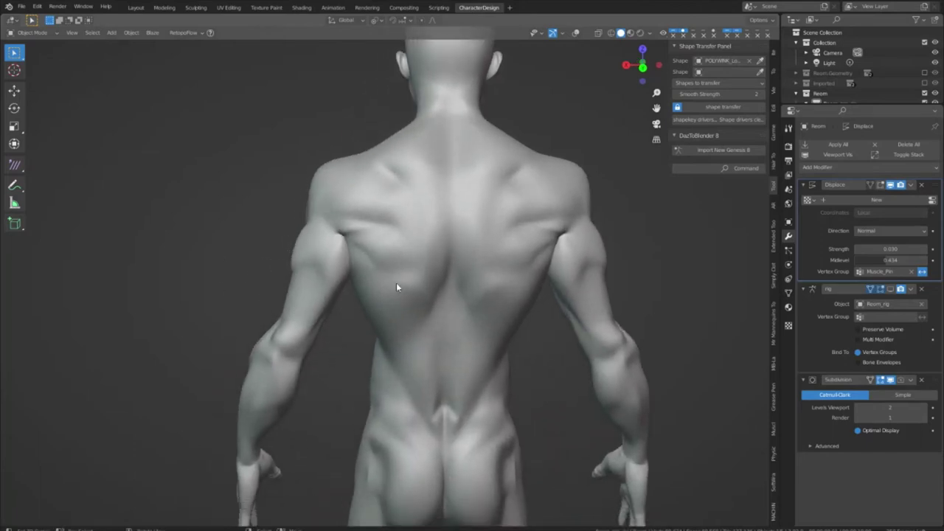
pyautogui.moveTo(309, 238); pyautogui.dragTo(494, 309, button='middle')
pyautogui.scroll(-2, 523, 312)
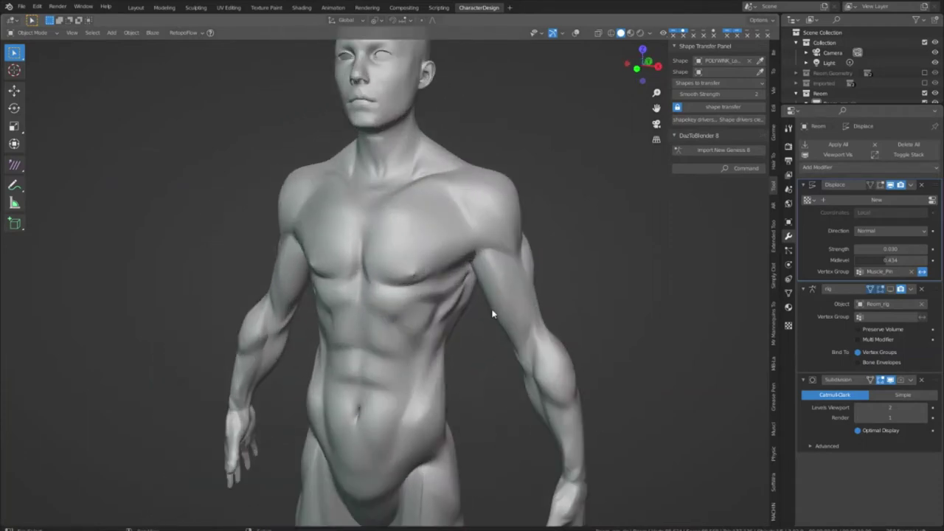
# - Enable the rig modifier's viewport display so the character takes its raised-arm pose, and examine the back and shoulder muscles
pyautogui.moveTo(492, 311)
pyautogui.keyDown('shift'); pyautogui.mouseDown(button='middle')
pyautogui.moveTo(471, 294)
pyautogui.moveTo(495, 314)
pyautogui.moveTo(480, 315)
pyautogui.mouseUp(button='middle'); pyautogui.keyUp('shift')
pyautogui.scroll(-2, 471, 293)
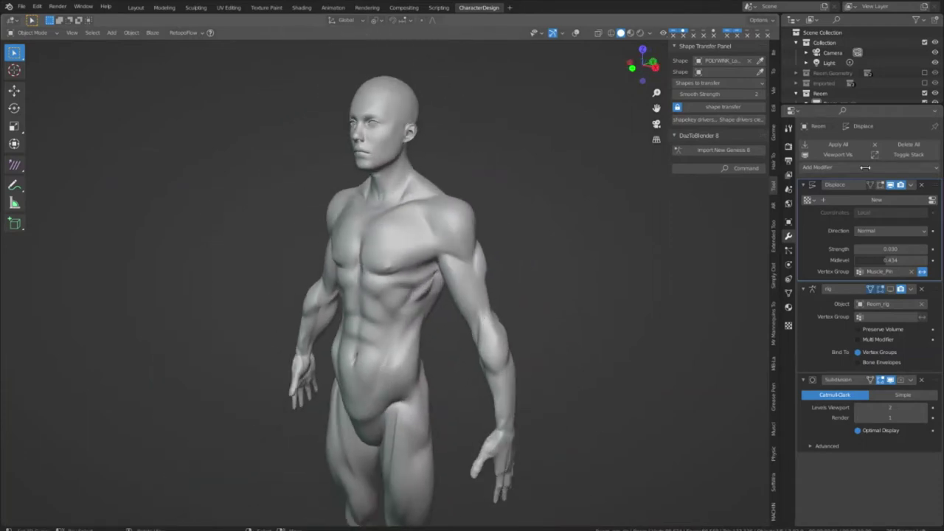
pyautogui.click(890, 292)
pyautogui.moveTo(407, 218); pyautogui.dragTo(344, 313, button='middle')
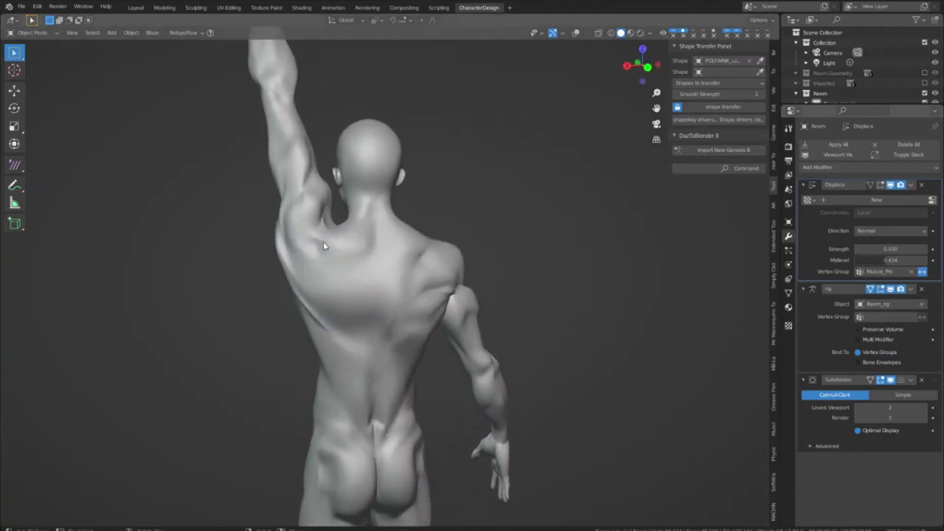
pyautogui.moveTo(293, 293); pyautogui.dragTo(474, 292, button='middle')
pyautogui.scroll(1, 344, 316)
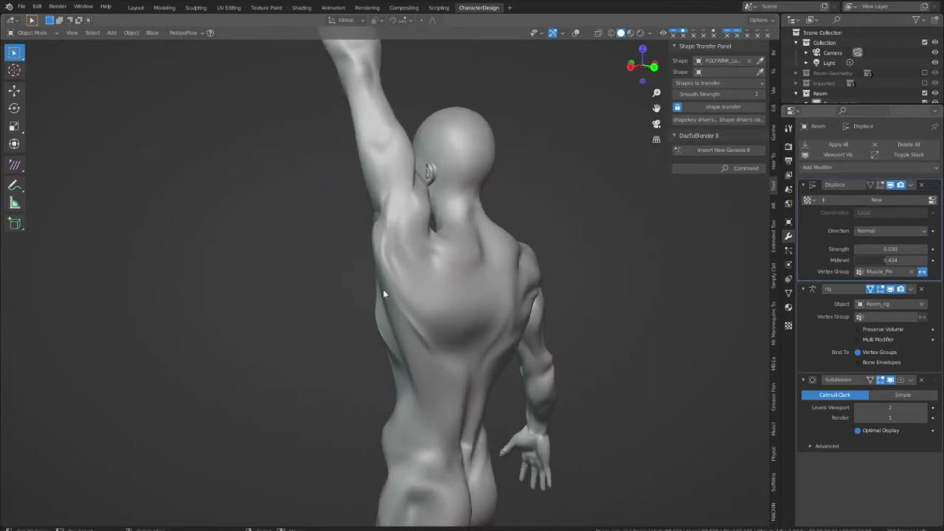
pyautogui.moveTo(381, 271); pyautogui.dragTo(409, 307, button='middle')
pyautogui.moveTo(494, 293); pyautogui.dragTo(449, 236, button='middle')
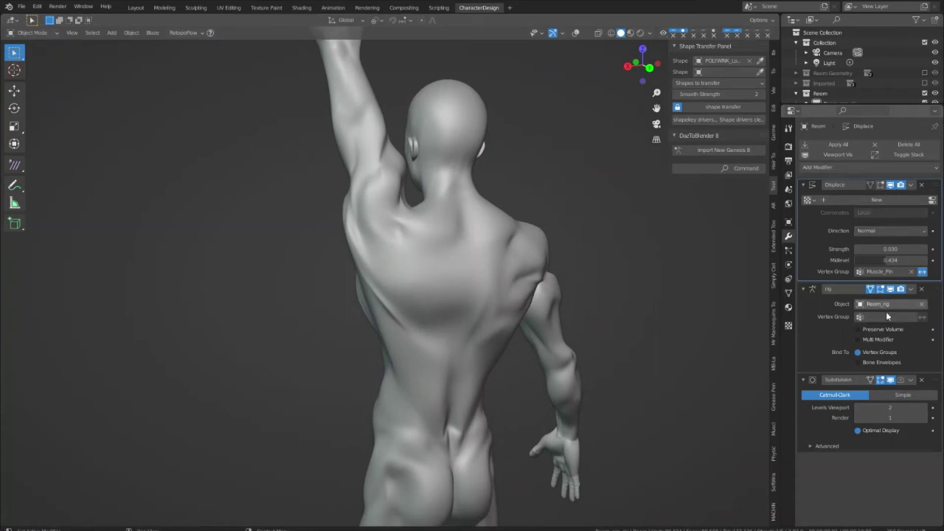
# - Set the Displace modifier's Midlevel to 0 and check the bulked-up chest and raised arm from the front
pyautogui.moveTo(885, 259); pyautogui.dragTo(848, 259)
pyautogui.moveTo(542, 408); pyautogui.dragTo(524, 398, button='middle')
pyautogui.keyDown('shift'); pyautogui.moveTo(521, 322); pyautogui.dragTo(452, 302, button='middle'); pyautogui.keyUp('shift')
pyautogui.scroll(4, 485, 306)
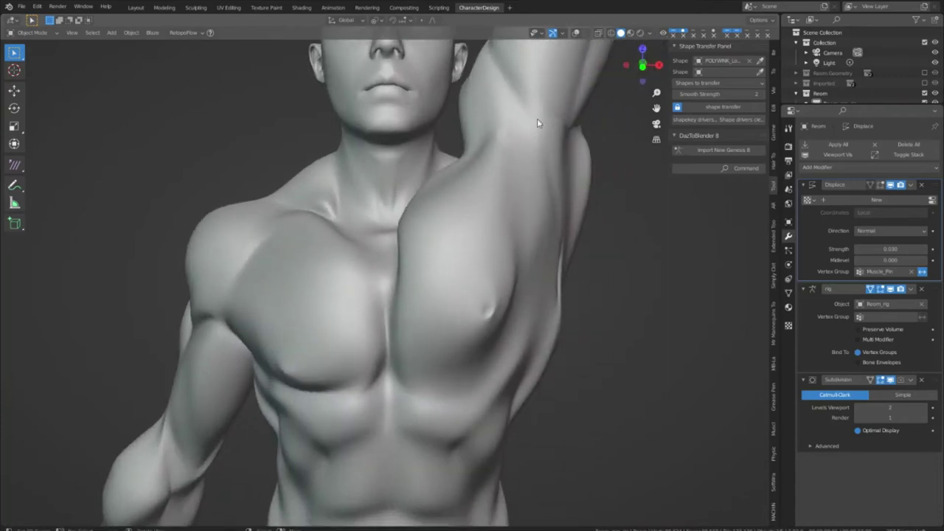
pyautogui.scroll(-4, 529, 157)
pyautogui.scroll(2, 529, 194)
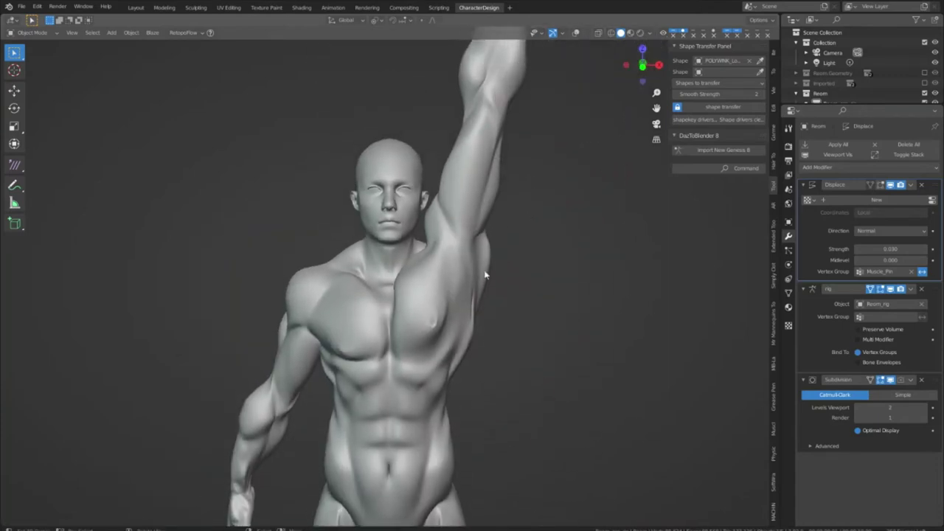
pyautogui.moveTo(498, 189); pyautogui.dragTo(536, 228, button='middle')
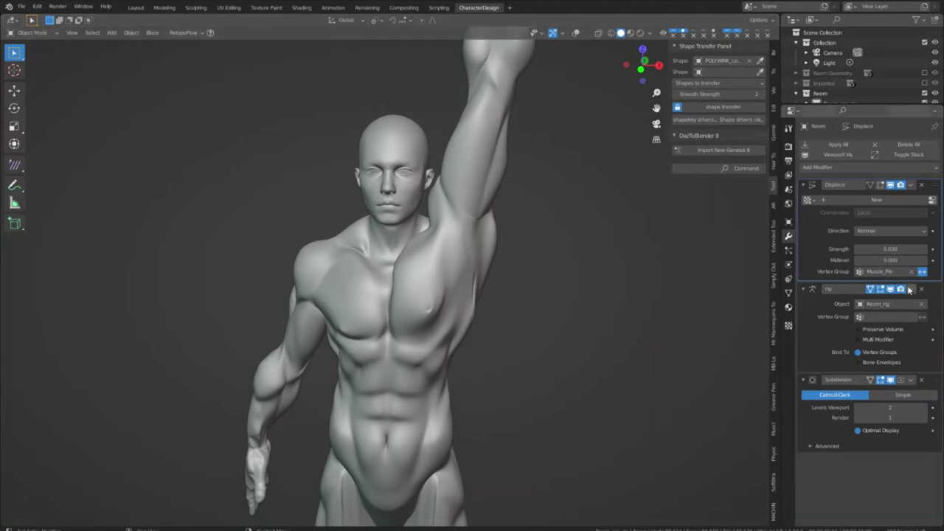
# - Set the Displace modifier's Midlevel to 0.386 and the Subdivision modifier's viewport level to 1
pyautogui.moveTo(891, 260); pyautogui.dragTo(898, 260)
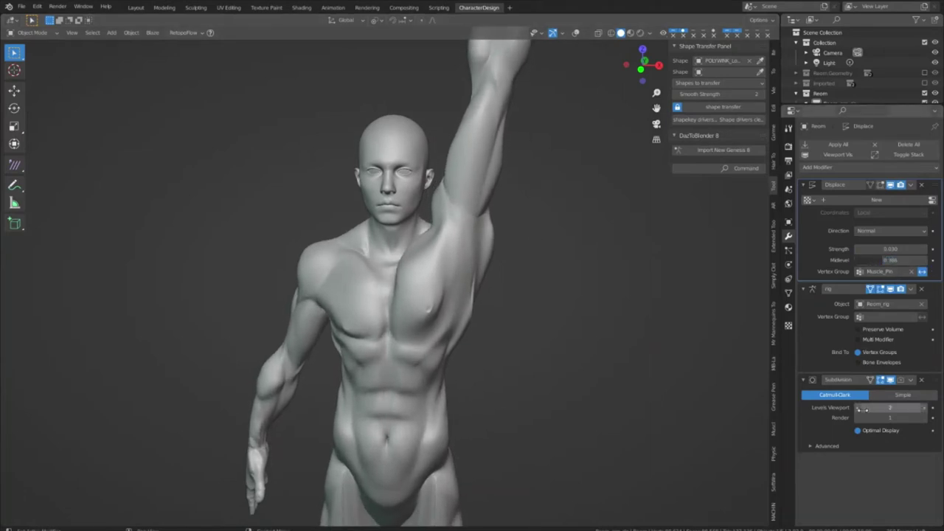
pyautogui.click(857, 408)
pyautogui.keyDown('shift'); pyautogui.moveTo(318, 274); pyautogui.dragTo(350, 265, button='middle'); pyautogui.keyUp('shift')
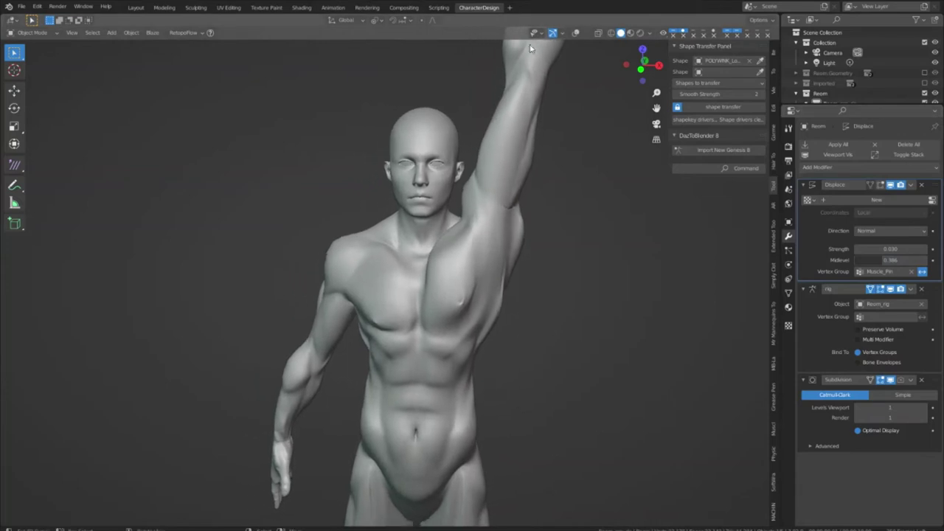
# - Show the viewport overlays with Bones enabled, select the character's rig and switch it to Pose Mode
pyautogui.click(576, 33)
pyautogui.click(583, 35)
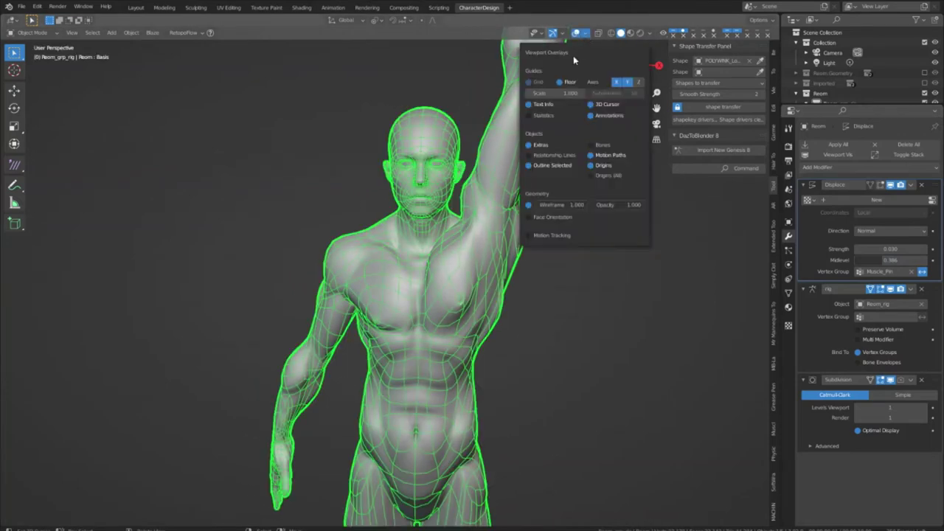
pyautogui.click(602, 145)
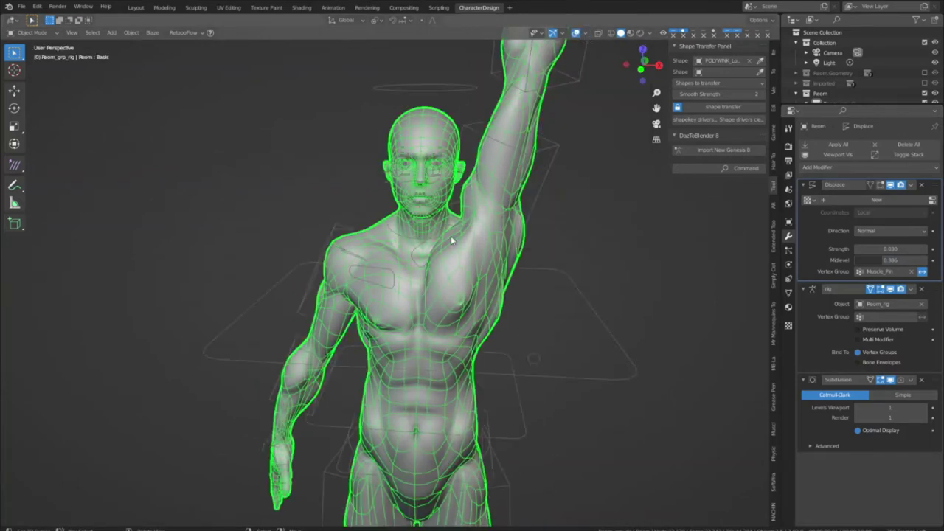
pyautogui.click(539, 207)
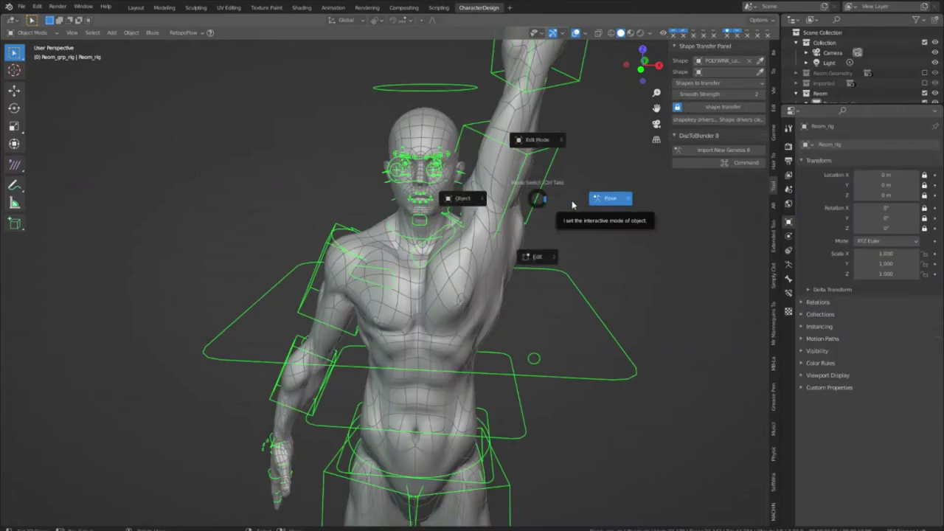
pyautogui.click(572, 205)
# - Rotate the left upper-arm control from overhead down to a diagonal raised position, with the viewport overlays hidden
pyautogui.click(508, 179)
pyautogui.press('r')
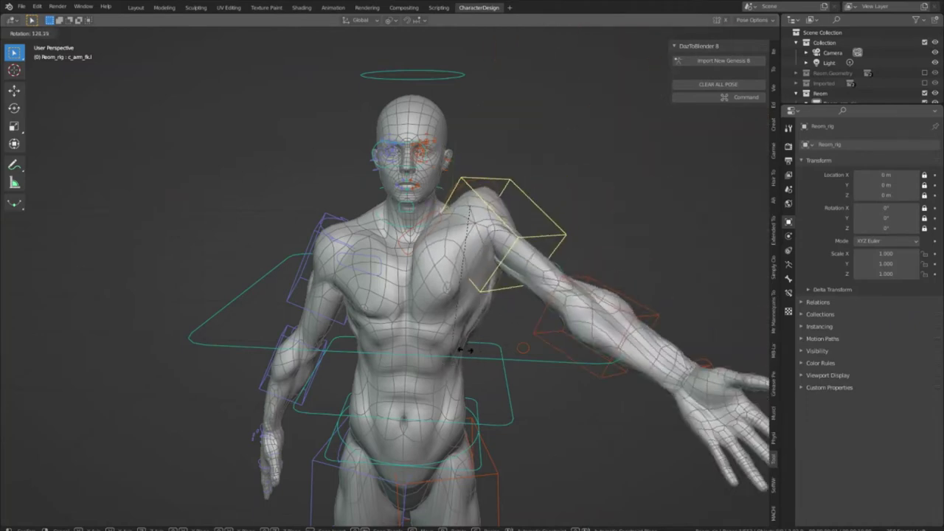
pyautogui.rightClick(495, 333)
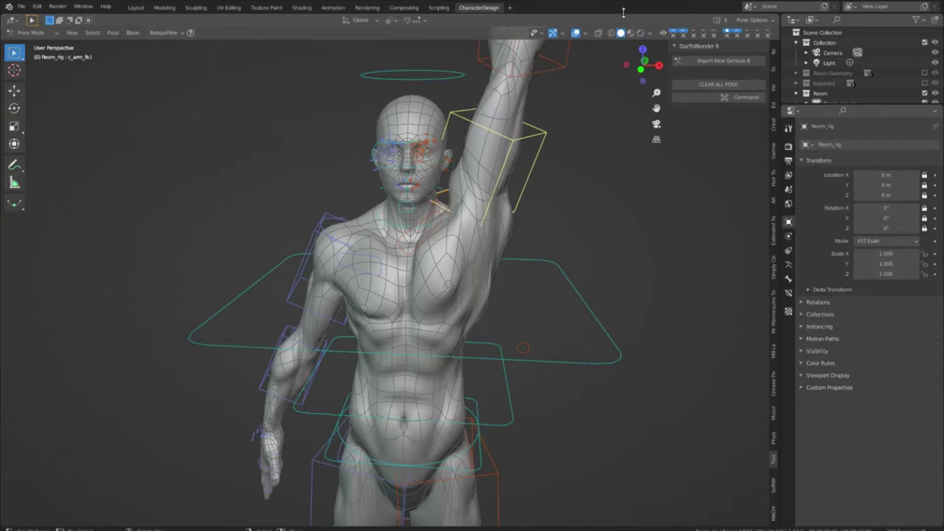
pyautogui.click(576, 33)
pyautogui.press('r')
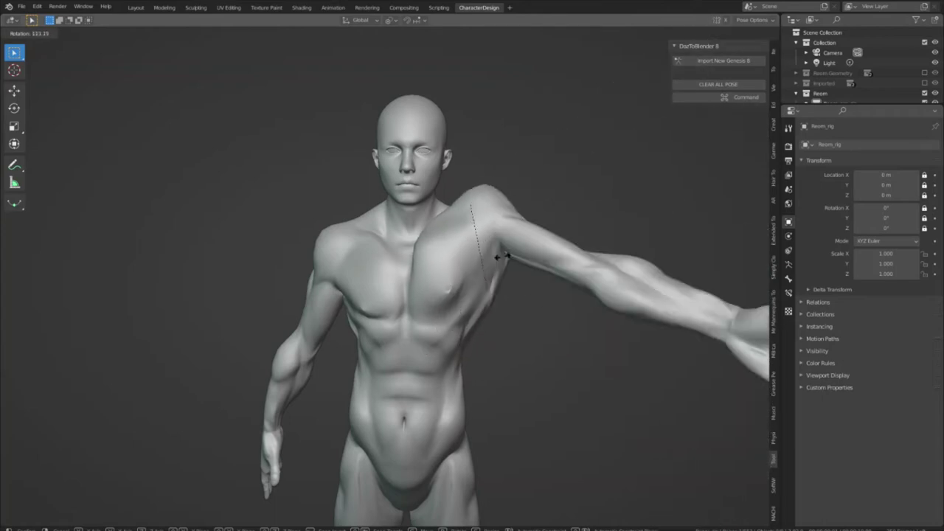
pyautogui.click(513, 216)
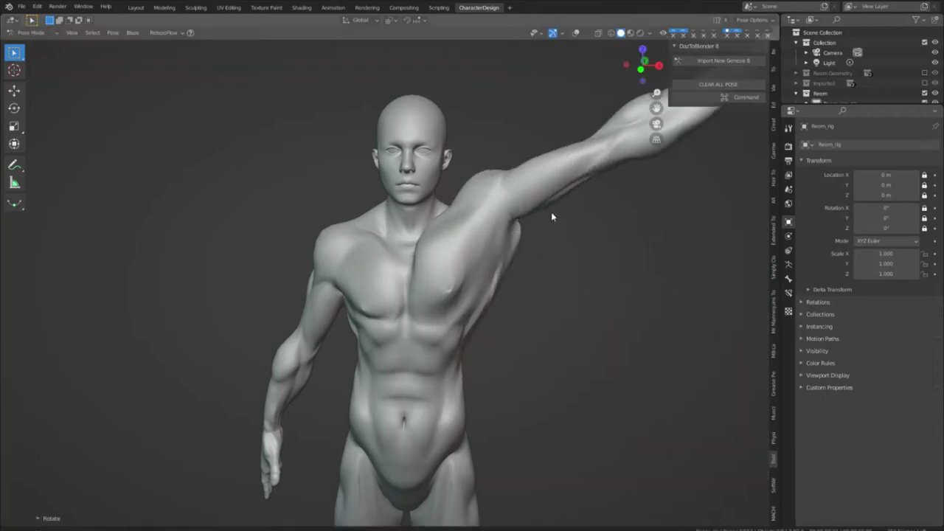
pyautogui.moveTo(628, 244); pyautogui.dragTo(576, 243, button='middle')
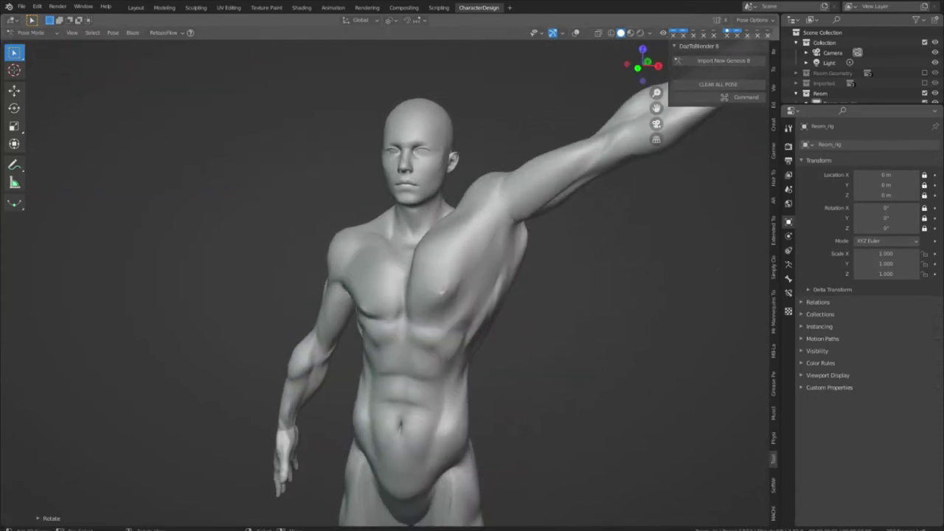
# - Try rotating the raised left arm about its local Y and local X axes to test the shoulder deformation
pyautogui.press('r')
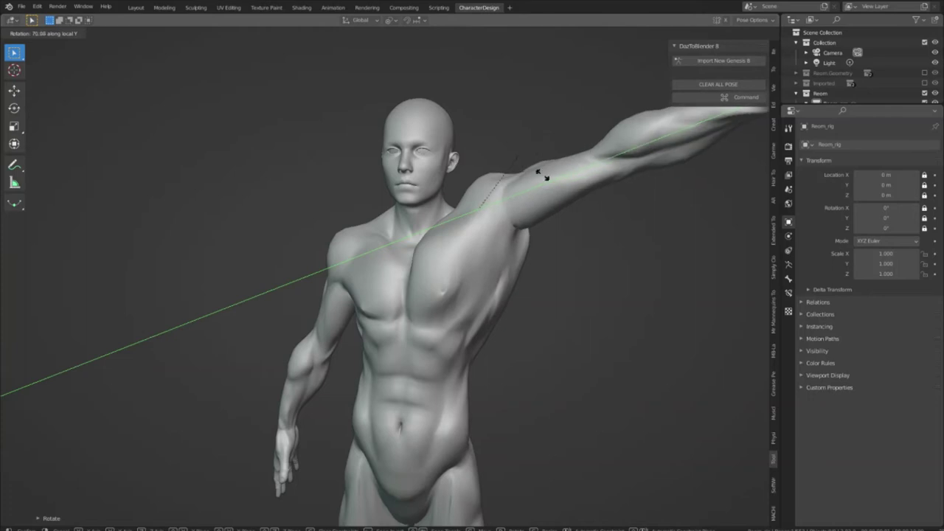
pyautogui.click(556, 245)
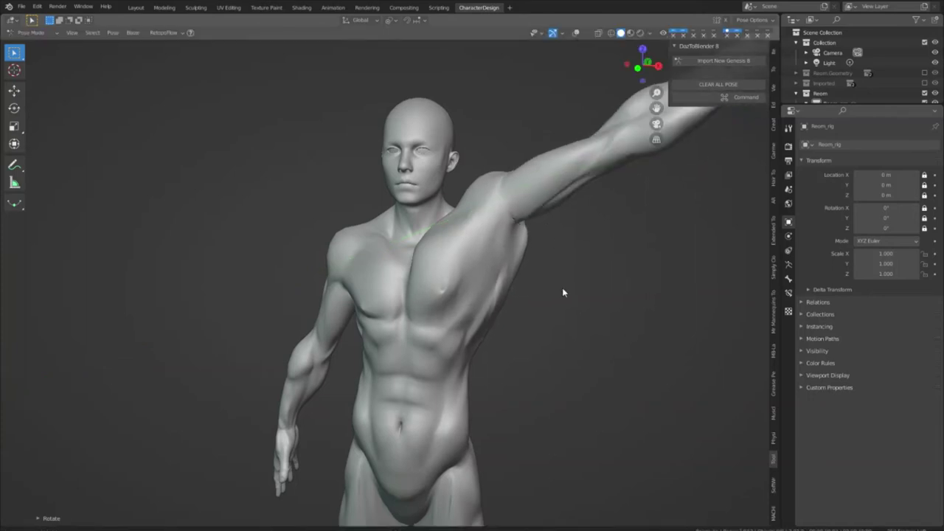
pyautogui.moveTo(564, 293); pyautogui.dragTo(582, 291, button='middle')
pyautogui.press('r')
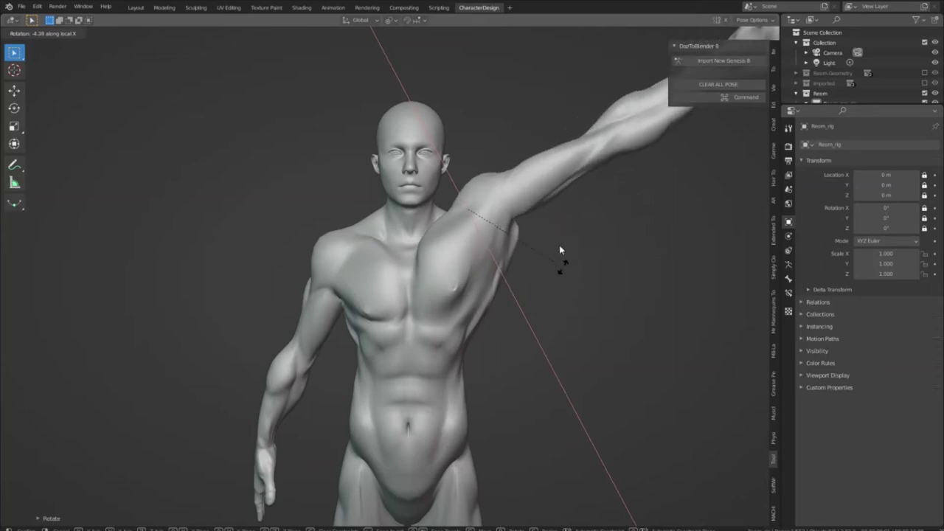
pyautogui.rightClick(583, 268)
# - Try rotating the left arm about the global X axis and examine the shoulder-blade muscles from behind
pyautogui.moveTo(583, 268); pyautogui.dragTo(516, 283, button='middle')
pyautogui.press('r')
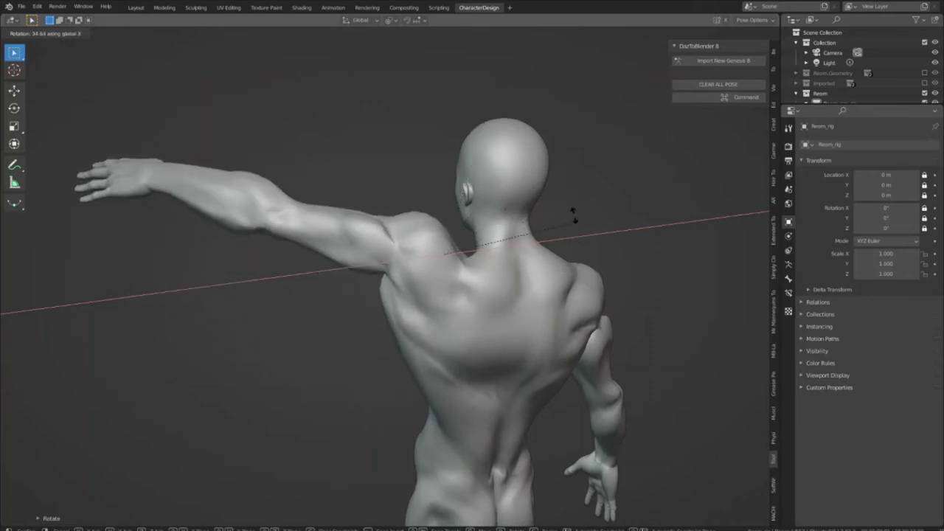
pyautogui.click(536, 267)
pyautogui.moveTo(535, 267); pyautogui.dragTo(590, 264, button='middle')
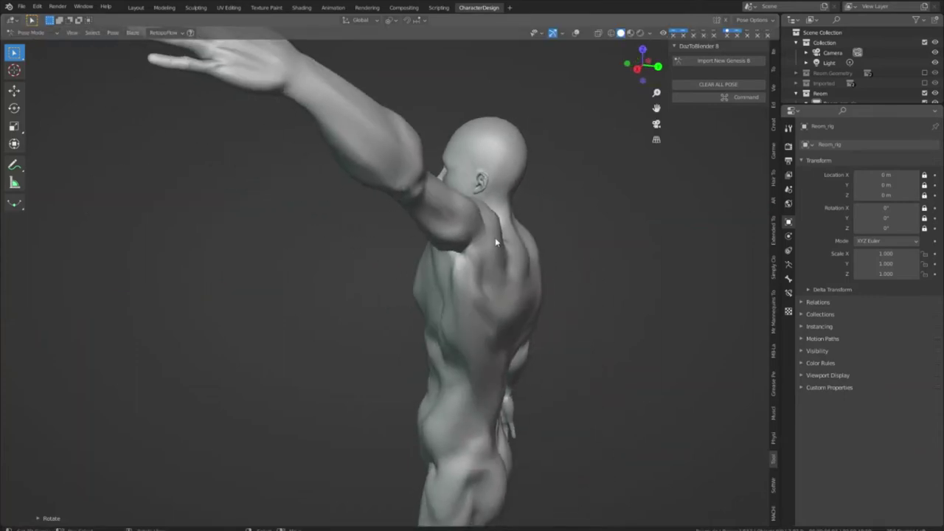
pyautogui.moveTo(508, 242); pyautogui.dragTo(425, 239, button='middle')
pyautogui.keyDown('shift'); pyautogui.moveTo(382, 209); pyautogui.dragTo(401, 248, button='middle'); pyautogui.keyUp('shift')
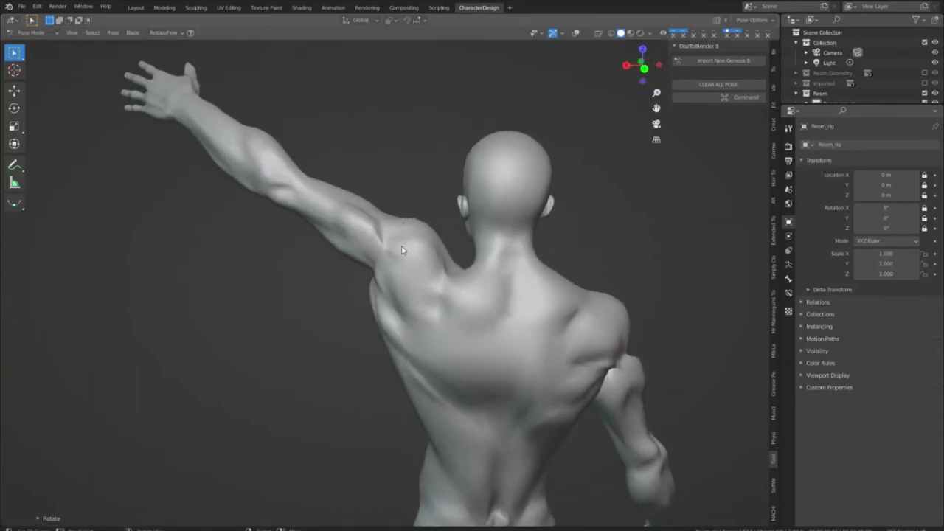
pyautogui.keyDown('shift'); pyautogui.moveTo(476, 277); pyautogui.dragTo(463, 200, button='middle'); pyautogui.keyUp('shift')
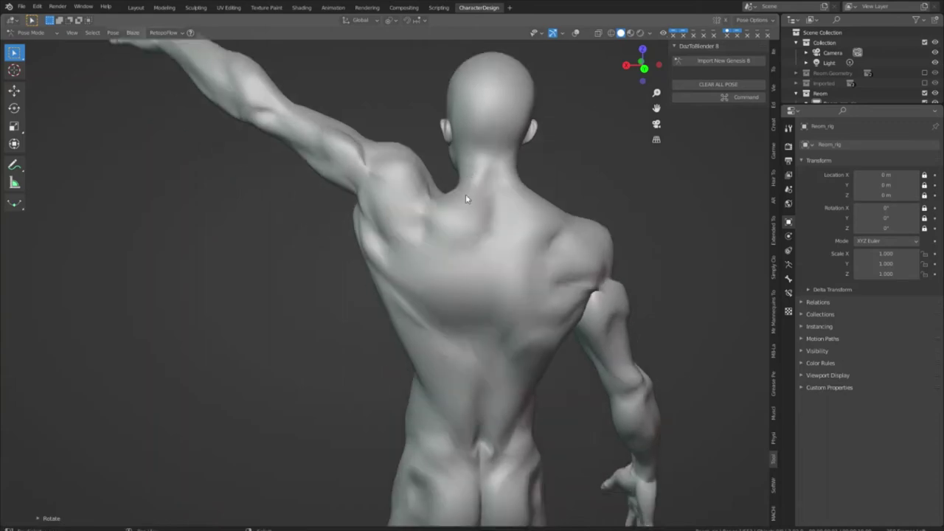
# - Show the overlays to add the left shoulder control to the arm selection, and hide the overlays again
pyautogui.click(576, 34)
pyautogui.moveTo(368, 257); pyautogui.dragTo(586, 1, button='middle')
pyautogui.click(361, 219)
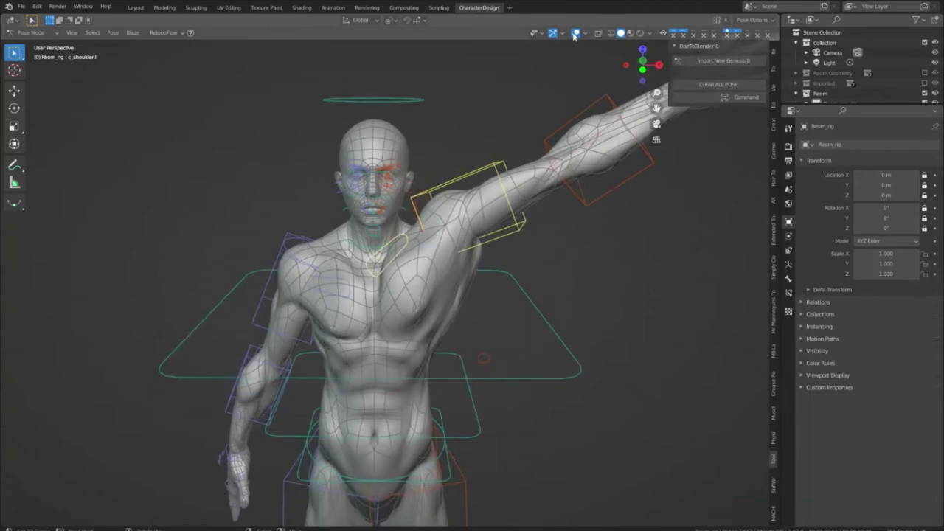
pyautogui.click(576, 32)
# - Rotate the left arm and shoulder controls together, lowering the arm below shoulder height and raising it back to a diagonal pose
pyautogui.moveTo(664, 316); pyautogui.dragTo(562, 313, button='middle')
pyautogui.press('r')
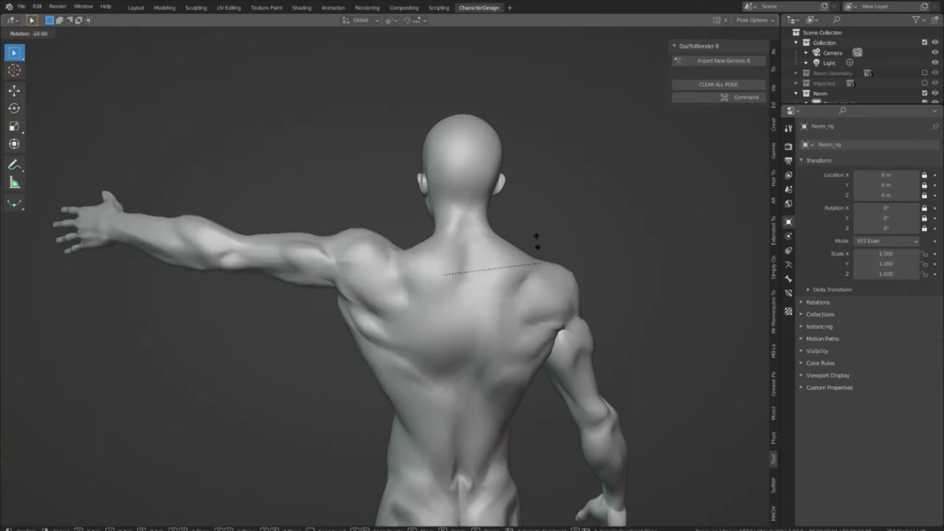
pyautogui.click(509, 293)
pyautogui.moveTo(509, 295); pyautogui.dragTo(546, 311, button='middle')
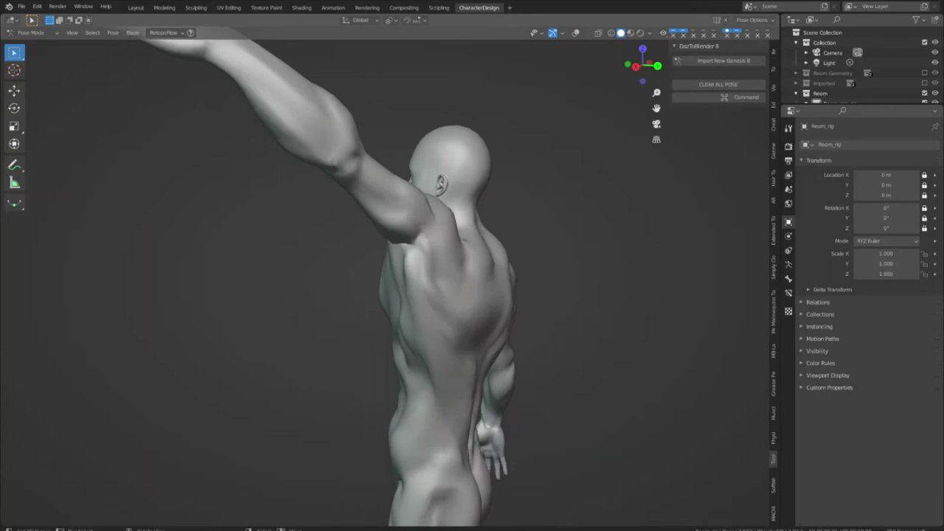
pyautogui.press('r')
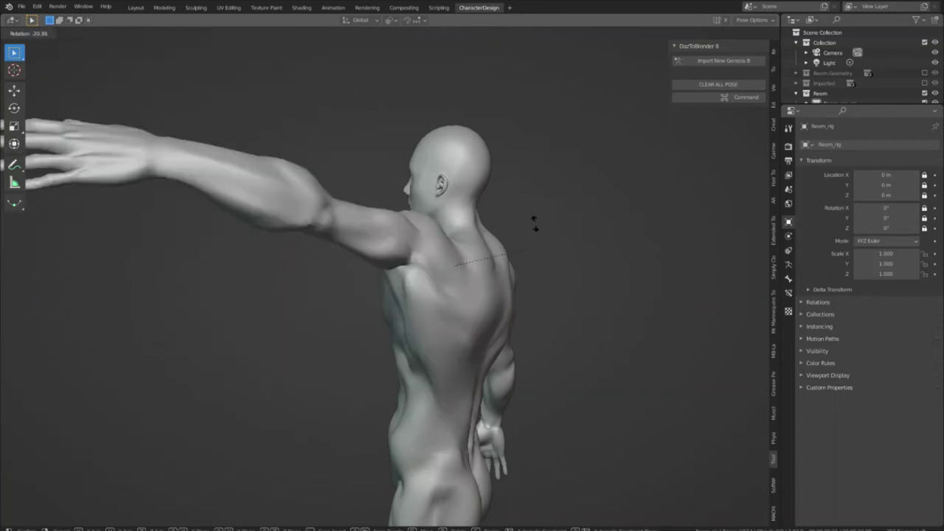
pyautogui.click(531, 193)
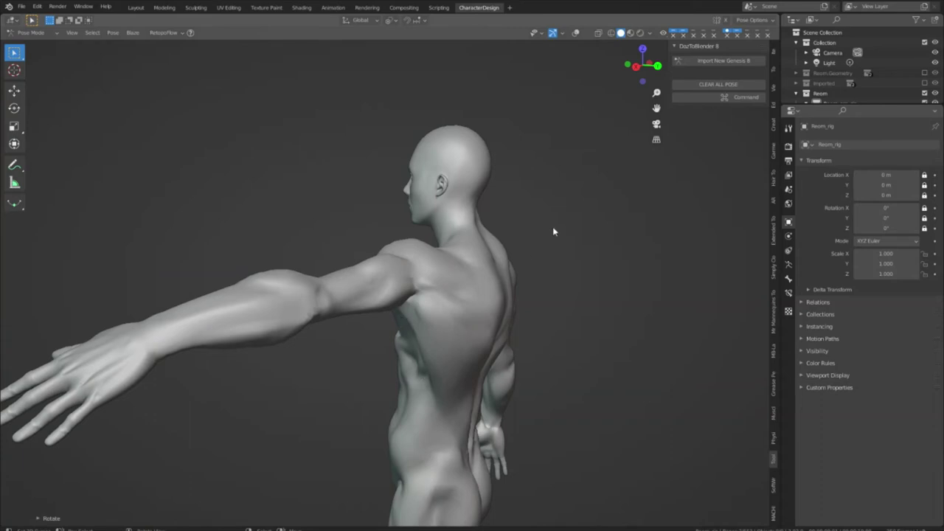
pyautogui.press('r')
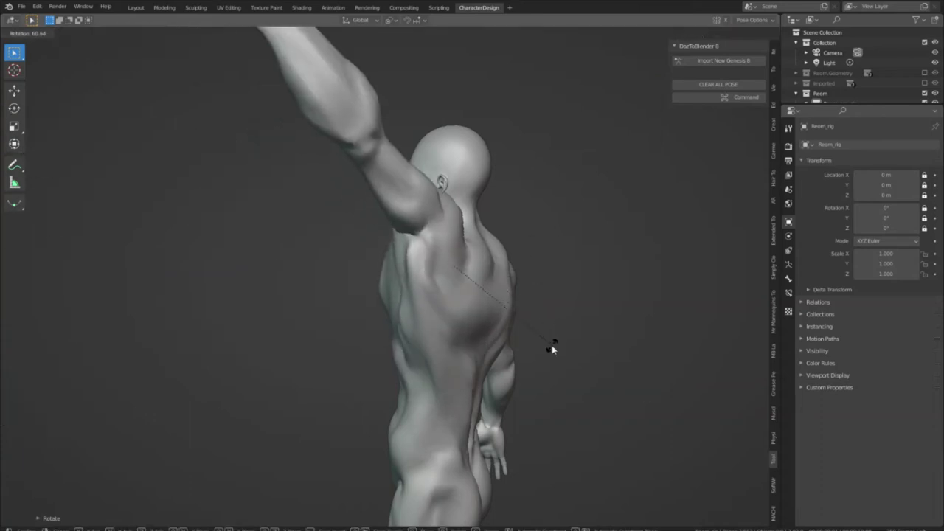
pyautogui.click(552, 345)
# - Examine the posed character's chest, armpit, shoulder and back muscle deformation from the front, side and rear
pyautogui.moveTo(437, 418); pyautogui.dragTo(397, 348, button='middle')
pyautogui.moveTo(431, 322); pyautogui.dragTo(519, 359, button='middle')
pyautogui.moveTo(456, 358); pyautogui.dragTo(519, 396, button='middle')
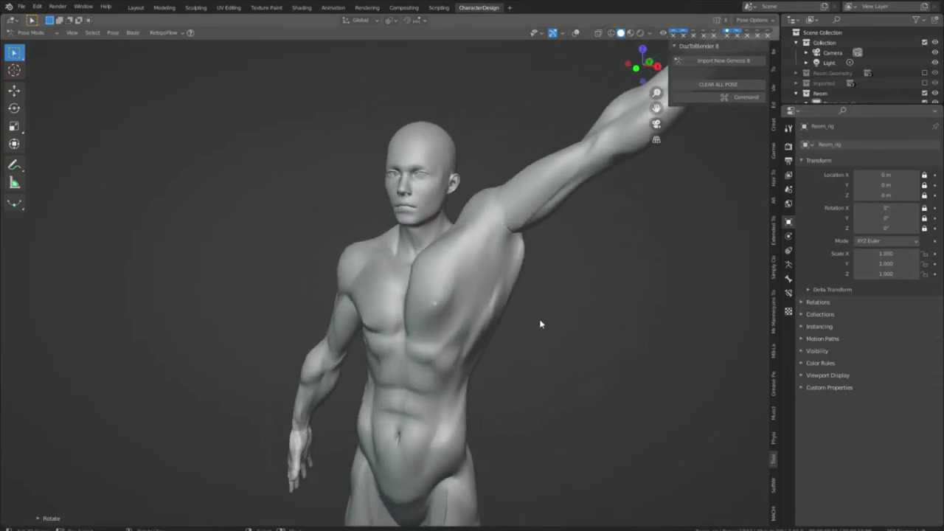
pyautogui.moveTo(540, 324); pyautogui.dragTo(443, 365, button='middle')
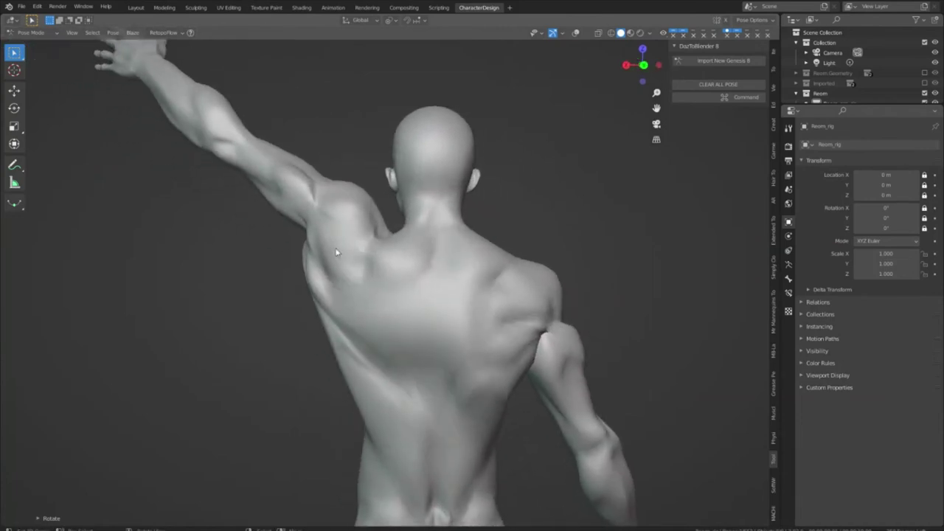
pyautogui.moveTo(330, 214); pyautogui.dragTo(514, 253, button='middle')
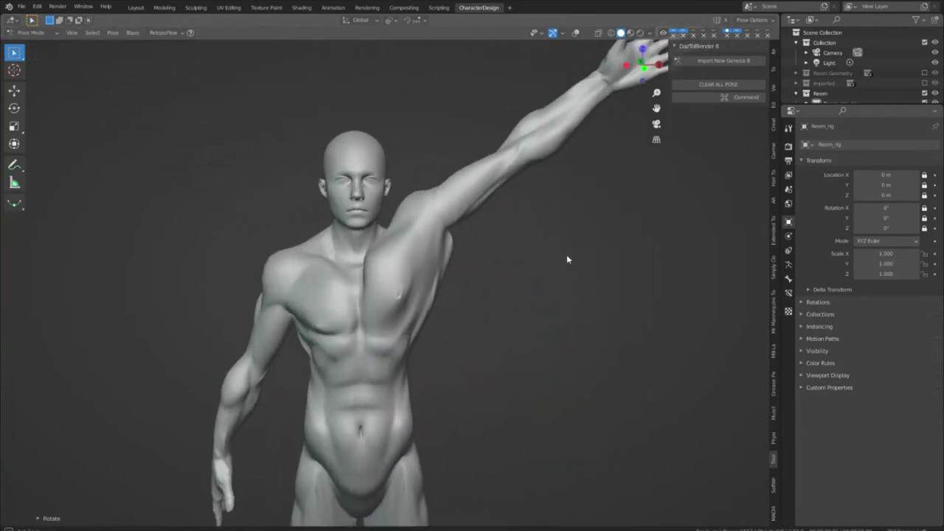
pyautogui.moveTo(455, 272); pyautogui.dragTo(327, 280, button='middle')
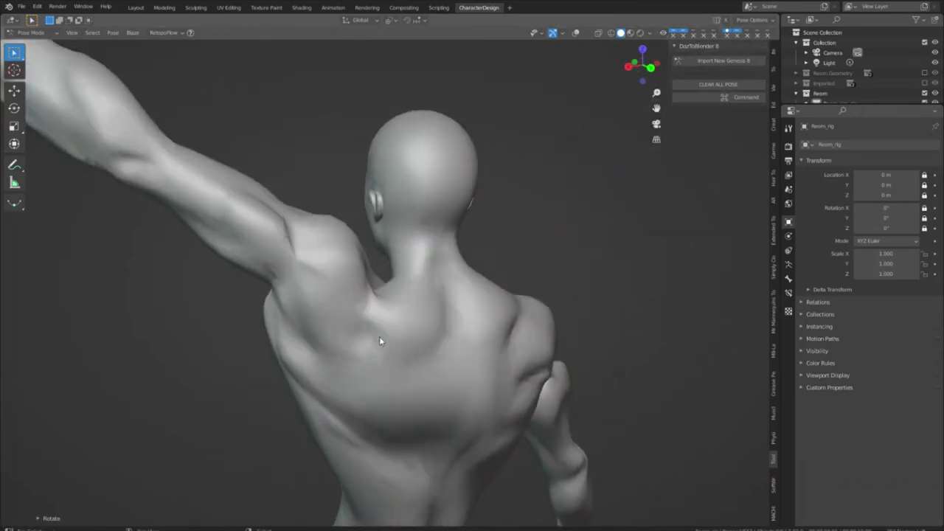
pyautogui.moveTo(381, 341); pyautogui.dragTo(460, 258, button='middle')
pyautogui.moveTo(536, 273); pyautogui.dragTo(515, 284, button='middle')
pyautogui.scroll(-3, 473, 241)
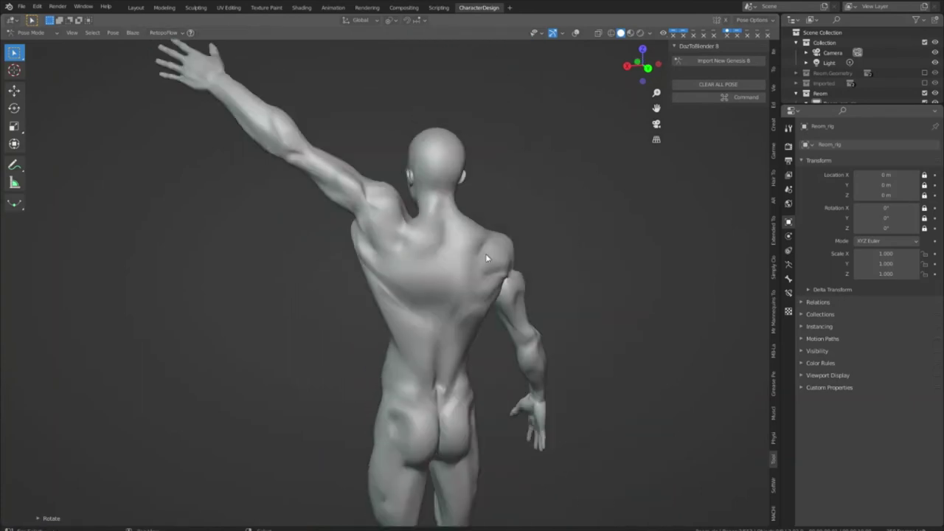
# - Switch the rig from Pose Mode to Object Mode and select the character's body mesh
pyautogui.keyDown('shift'); pyautogui.moveTo(473, 241); pyautogui.dragTo(327, 289, button='middle'); pyautogui.keyUp('shift')
pyautogui.scroll(1, 389, 273)
pyautogui.moveTo(427, 348); pyautogui.dragTo(727, 291, button='middle')
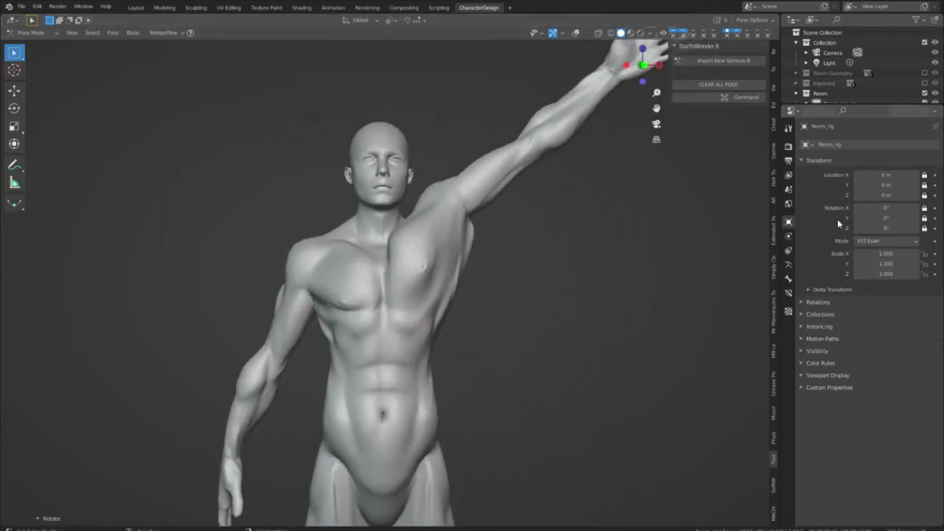
pyautogui.click(788, 280)
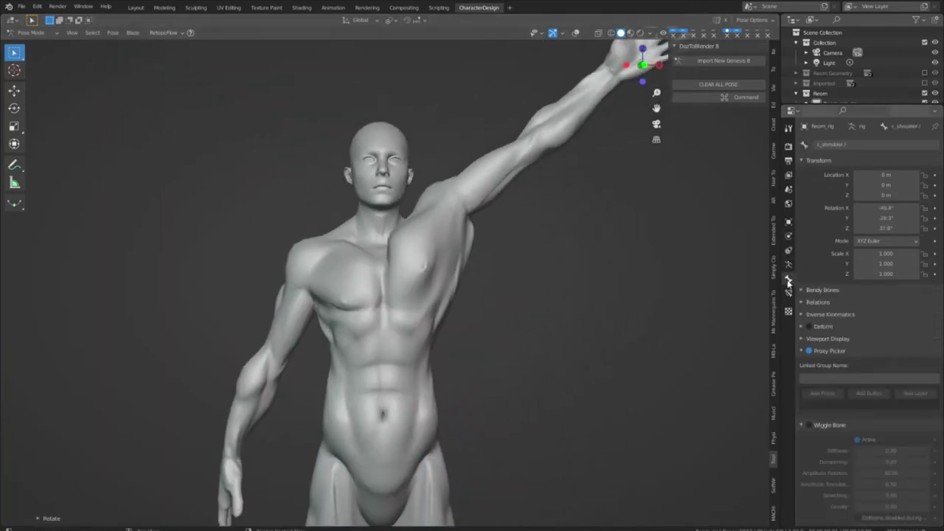
pyautogui.click(788, 174)
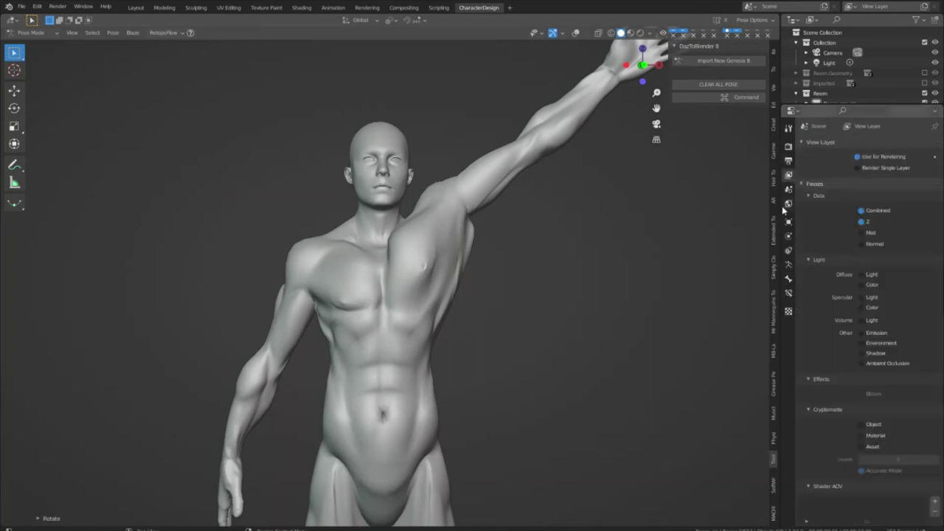
pyautogui.hotkey('ctrl', 'Tab')
pyautogui.click(489, 268)
pyautogui.click(424, 315)
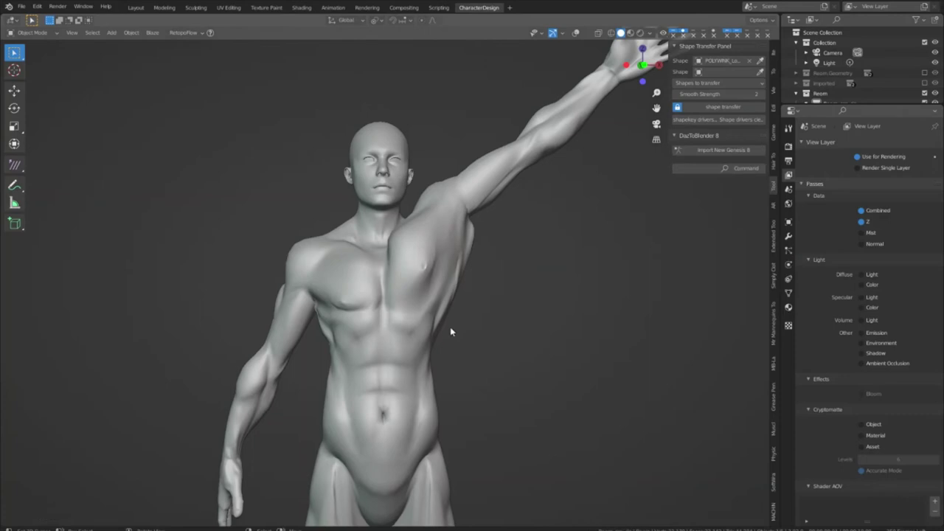
# - Set the body's Displace modifier strength to -0.03 and examine the thinned figure from several angles
pyautogui.click(788, 238)
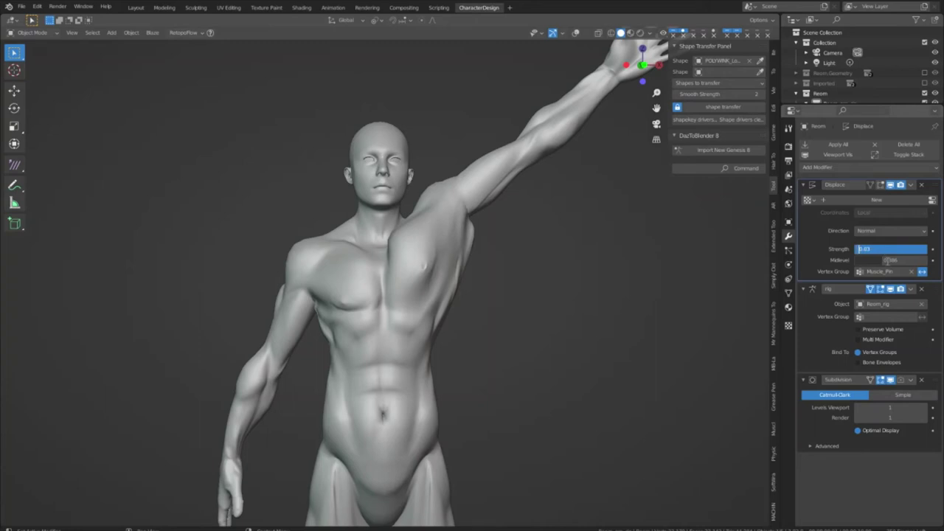
pyautogui.write('-0.03')
pyautogui.press('Return')
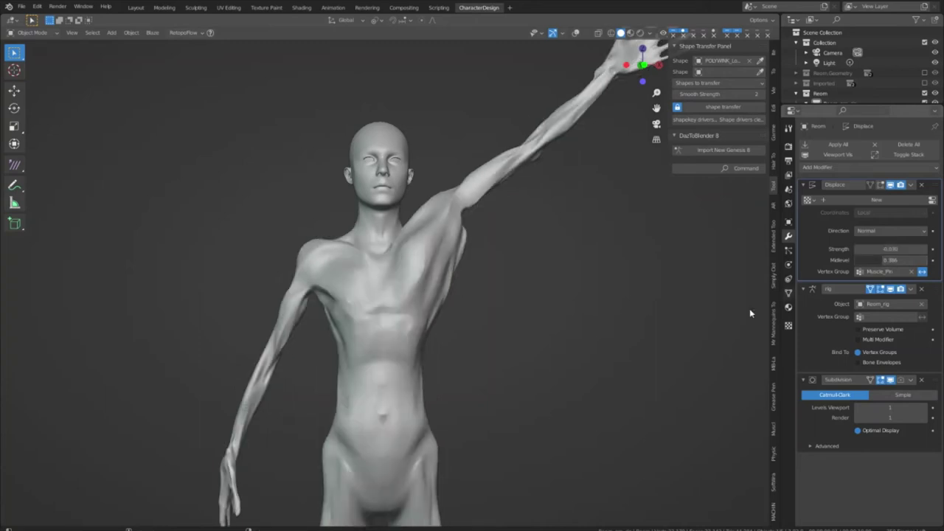
pyautogui.moveTo(613, 359); pyautogui.dragTo(173, 361, button='middle')
pyautogui.scroll(-6, 457, 379)
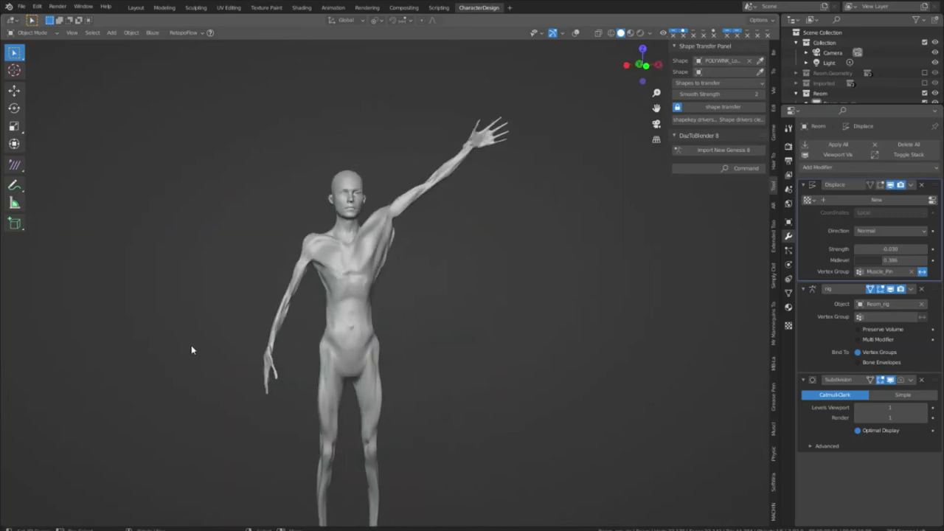
pyautogui.moveTo(229, 331); pyautogui.dragTo(528, 344, button='middle')
# - Set the Displace strength to 0.06 and the midlevel to 0 to exaggerate the muscles, and inspect the body from the front
pyautogui.scroll(3, 528, 345)
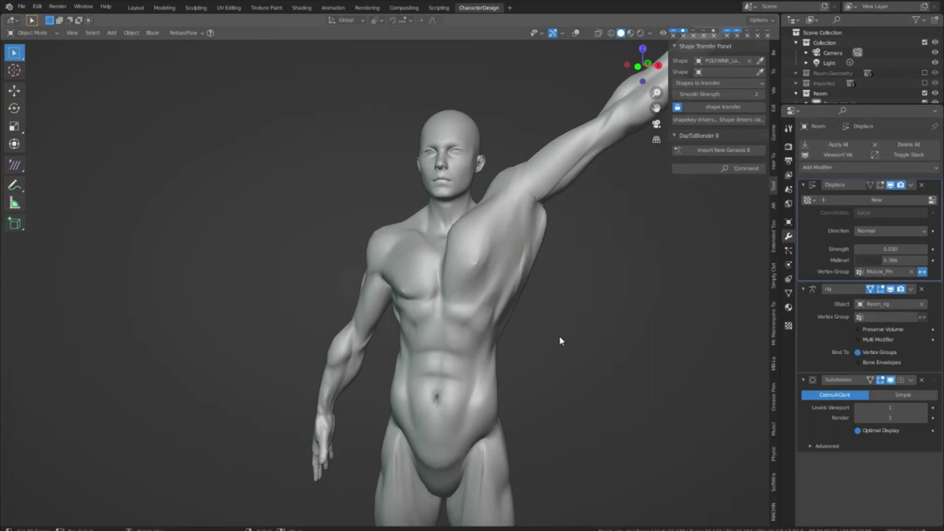
pyautogui.moveTo(559, 335)
pyautogui.mouseDown(button='middle')
pyautogui.moveTo(538, 340)
pyautogui.moveTo(568, 339)
pyautogui.mouseUp(button='middle')
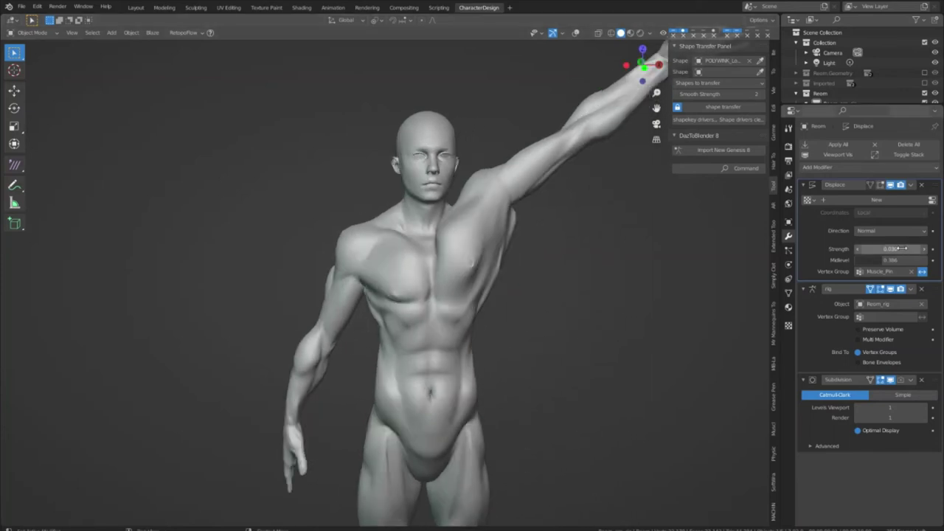
pyautogui.click(901, 249)
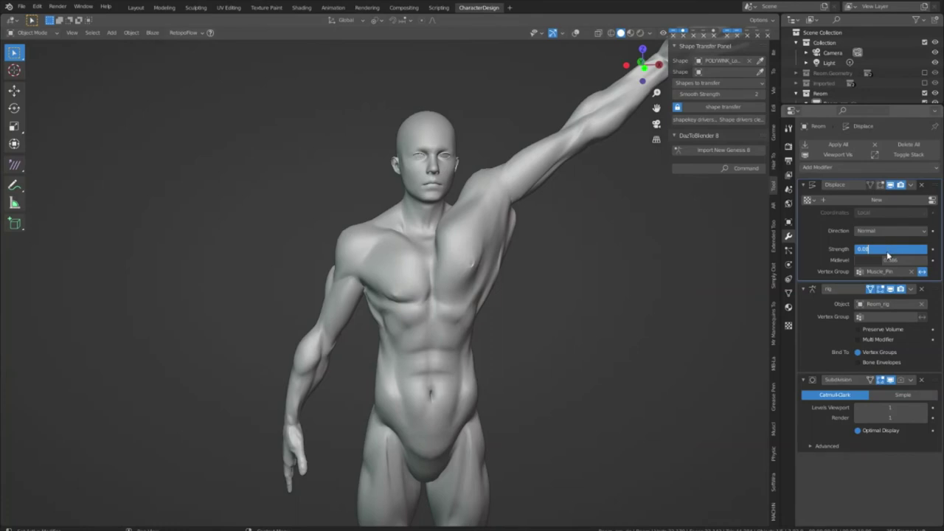
pyautogui.press('Return')
pyautogui.moveTo(883, 259); pyautogui.dragTo(853, 260)
pyautogui.moveTo(573, 317); pyautogui.dragTo(582, 160, button='middle')
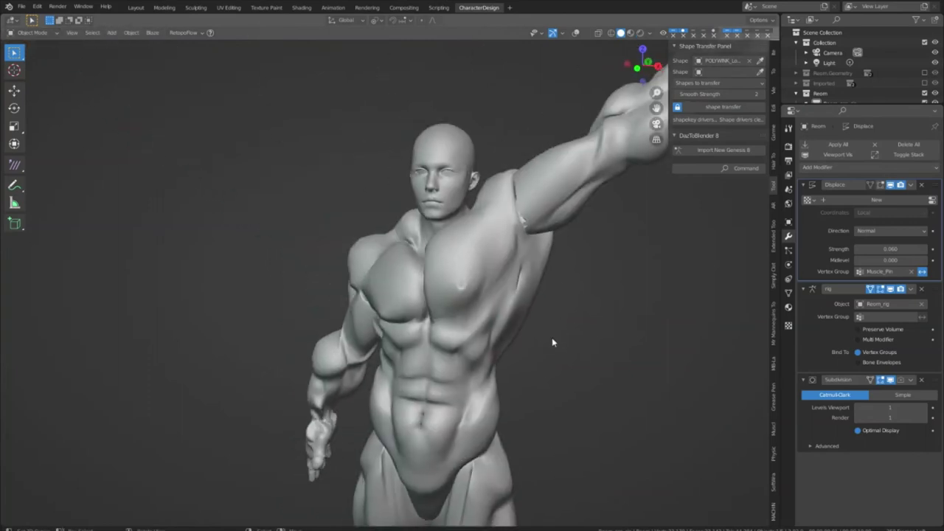
pyautogui.moveTo(552, 341); pyautogui.dragTo(589, 64, button='middle')
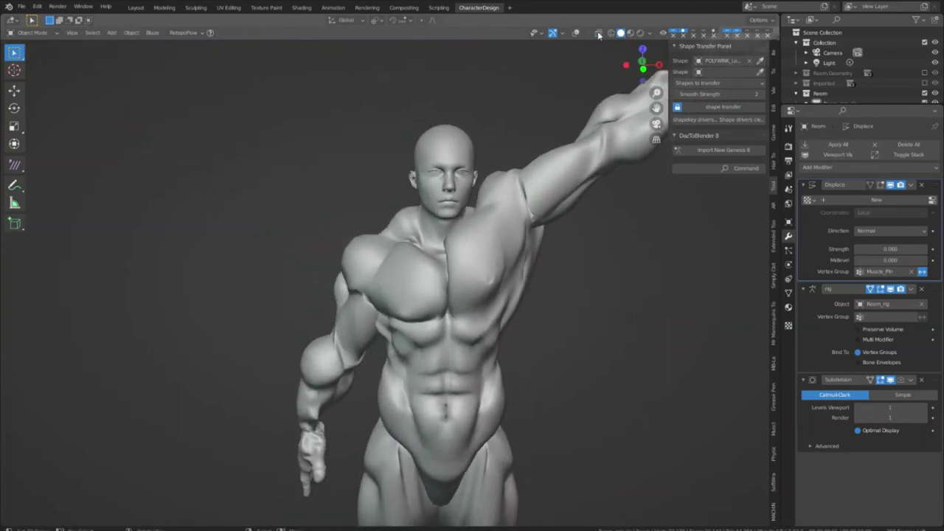
# - Try flat viewport lighting, switch back to MatCap lighting, and apply the hard-edged two-tone matcap to study the muscle shapes
pyautogui.click(651, 33)
pyautogui.click(677, 83)
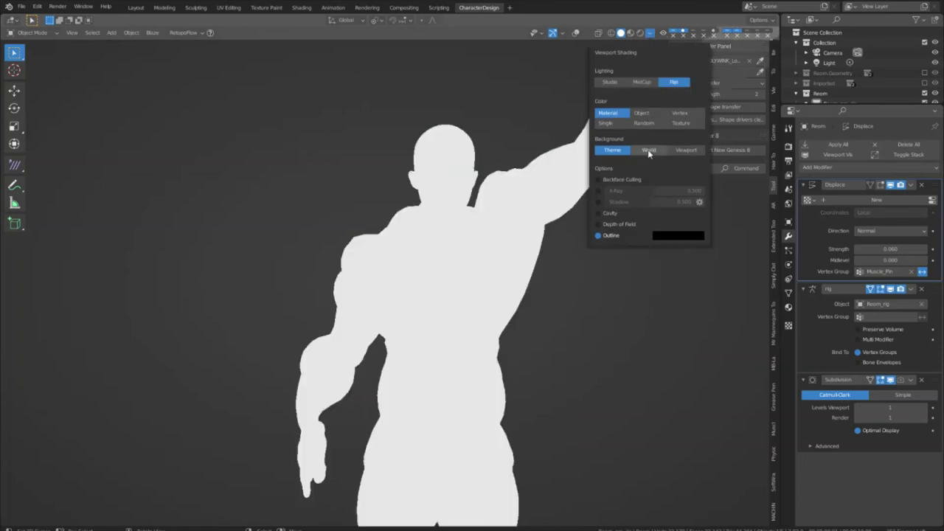
pyautogui.click(642, 82)
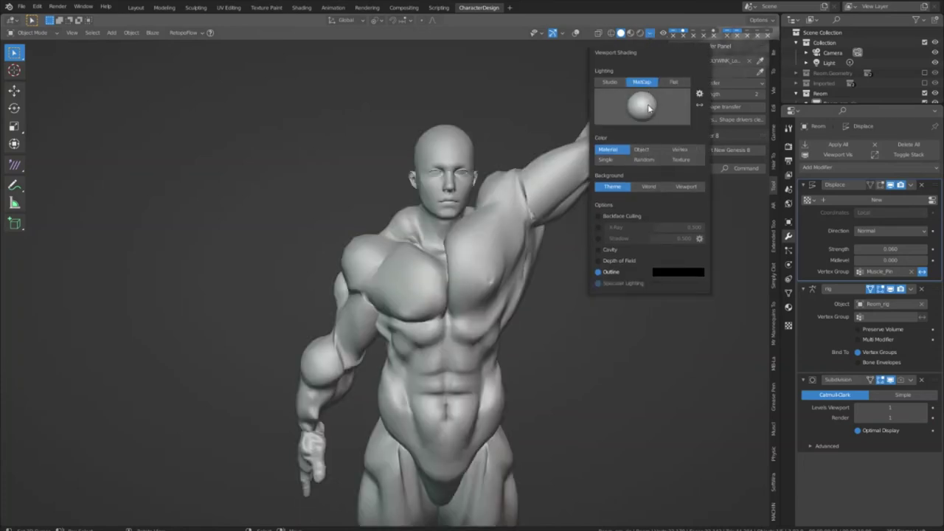
pyautogui.click(649, 108)
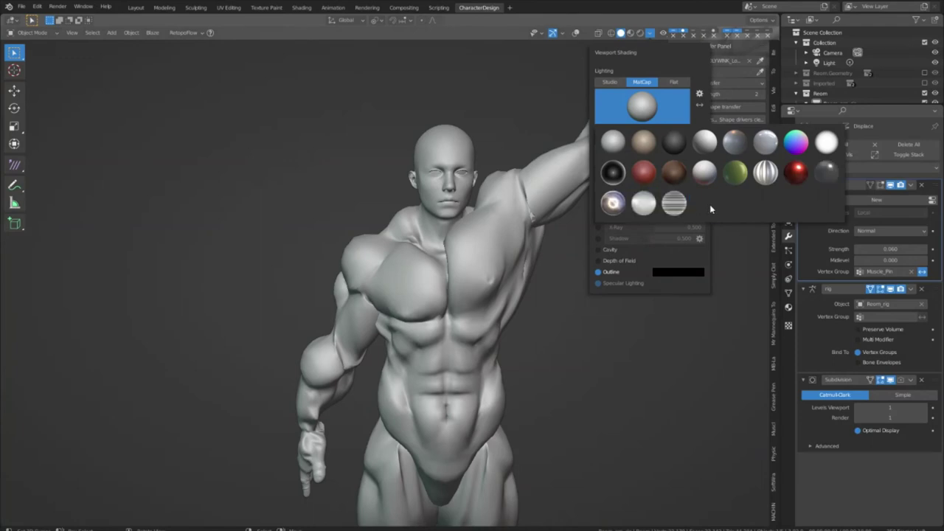
pyautogui.click(797, 204)
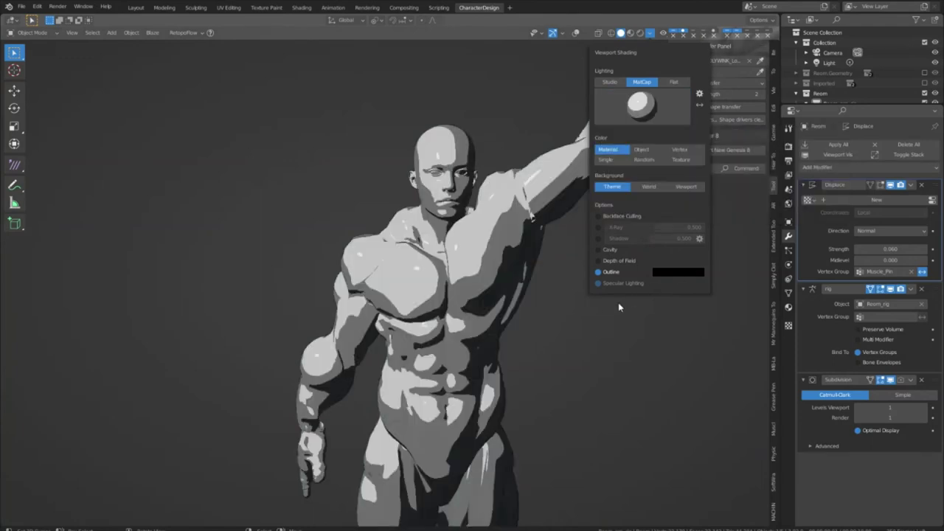
pyautogui.moveTo(598, 378); pyautogui.dragTo(545, 290, button='middle')
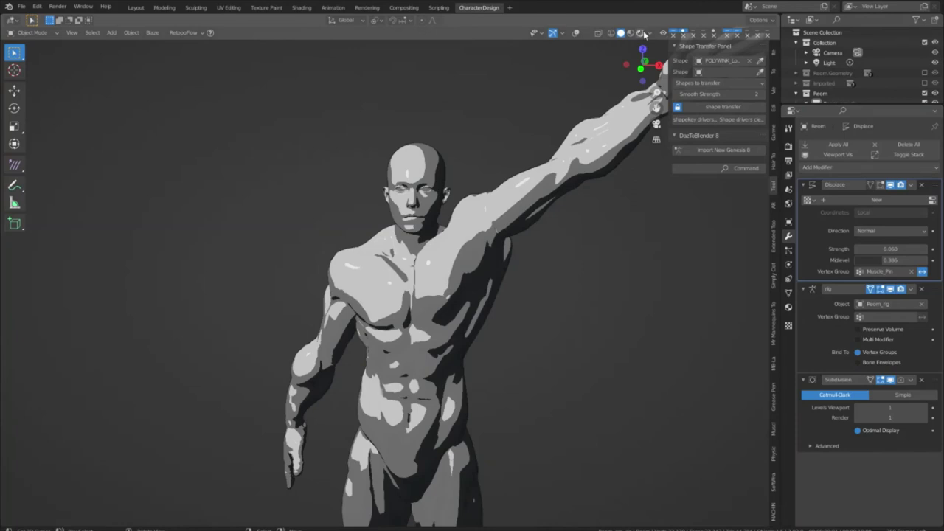
# - Restore the plain soft grey matcap for the solid viewport shading
pyautogui.click(647, 33)
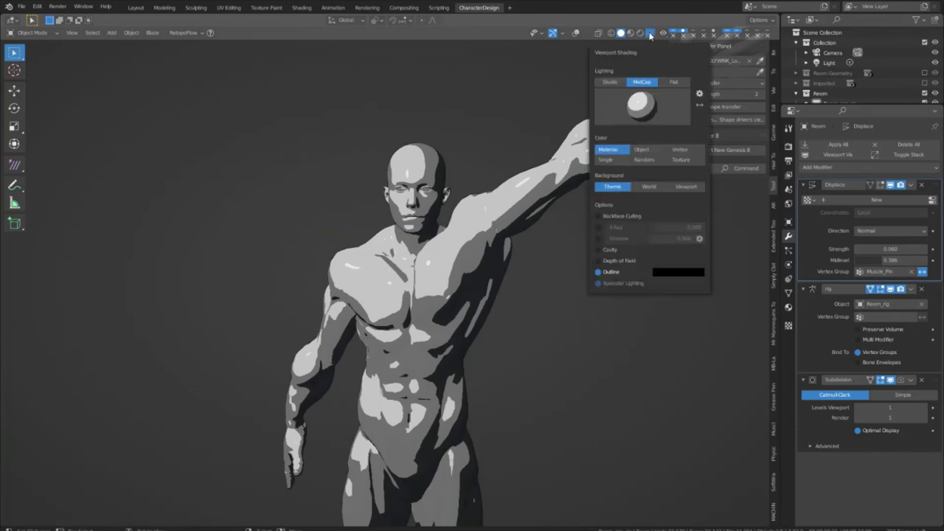
pyautogui.click(641, 82)
pyautogui.click(638, 103)
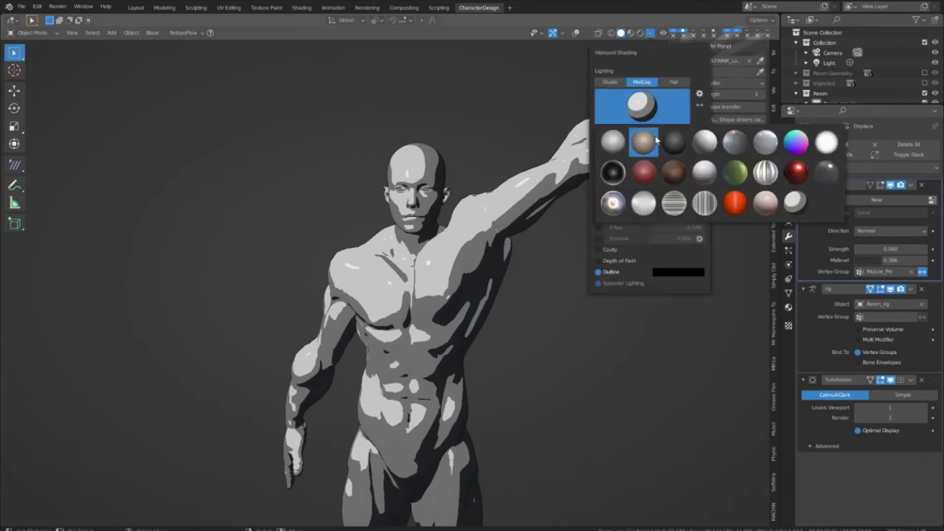
pyautogui.click(612, 142)
pyautogui.moveTo(369, 312)
pyautogui.mouseDown(button='middle')
pyautogui.moveTo(482, 344)
pyautogui.moveTo(560, 339)
pyautogui.moveTo(468, 329)
pyautogui.moveTo(534, 322)
pyautogui.mouseUp(button='middle')
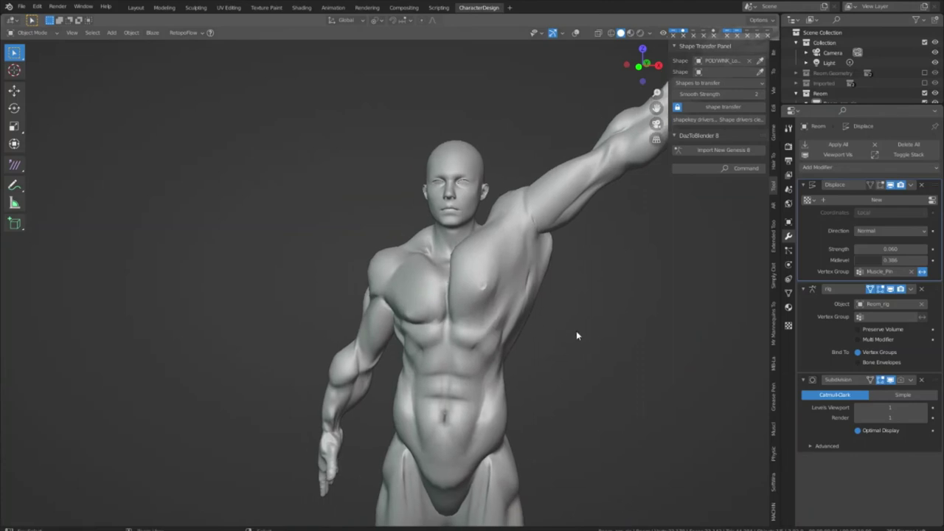
# - Show the viewport overlays and put the body mesh into Weight Paint mode
pyautogui.moveTo(601, 334); pyautogui.dragTo(538, 276, button='middle')
pyautogui.moveTo(509, 191); pyautogui.dragTo(416, 199, button='middle')
pyautogui.click(575, 33)
pyautogui.moveTo(491, 230); pyautogui.dragTo(445, 273, button='middle')
pyautogui.hotkey('ctrl', 'Tab')
pyautogui.click(364, 271)
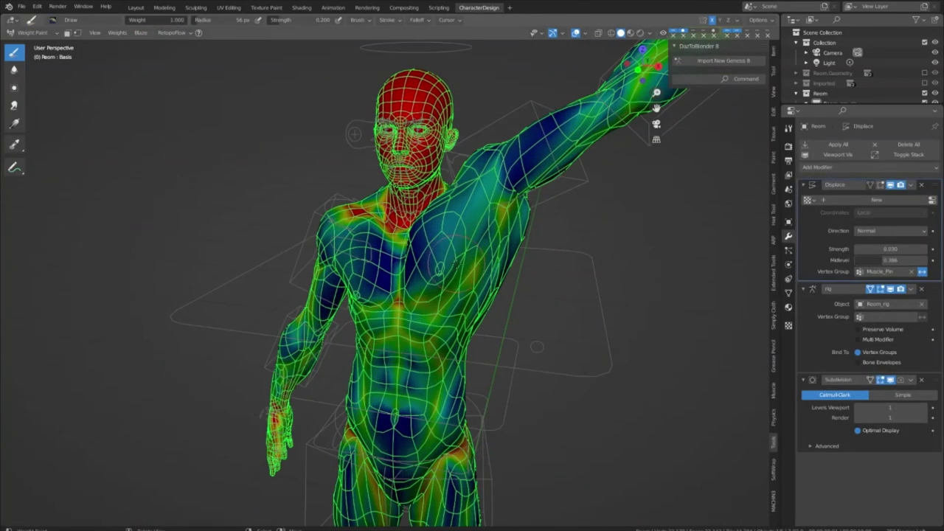
# - Sample the shoulder.r and c_arm_twist_offset.r vertex groups on the chest to view their weights
pyautogui.keyDown('shift'); pyautogui.click(436, 228); pyautogui.keyUp('shift')
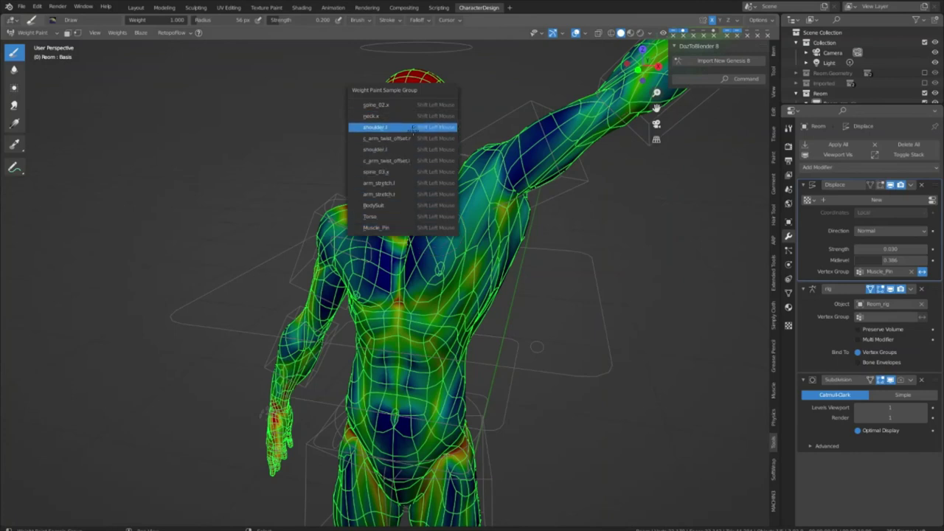
pyautogui.click(435, 127)
pyautogui.keyDown('shift'); pyautogui.click(363, 245); pyautogui.keyUp('shift')
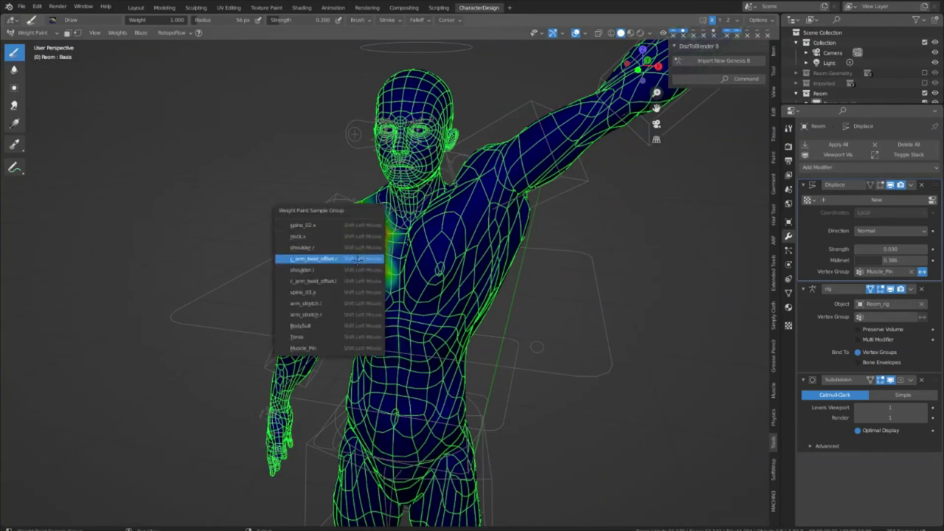
pyautogui.click(356, 260)
pyautogui.keyDown('shift'); pyautogui.moveTo(360, 252); pyautogui.dragTo(435, 305, button='middle'); pyautogui.keyUp('shift')
# - Sample the vertex groups around the right shoulder to view the upper-arm weights down to the elbow
pyautogui.keyDown('shift'); pyautogui.click(320, 296); pyautogui.keyUp('shift')
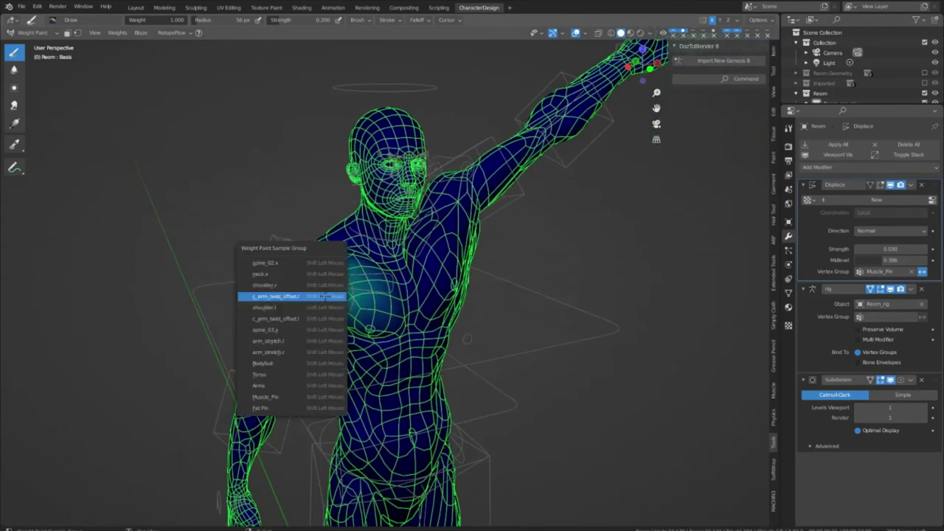
pyautogui.click(308, 341)
pyautogui.moveTo(308, 341); pyautogui.dragTo(207, 267, button='middle')
pyautogui.keyDown('shift'); pyautogui.click(306, 276); pyautogui.keyUp('shift')
pyautogui.click(262, 274)
pyautogui.scroll(6, 562, 318)
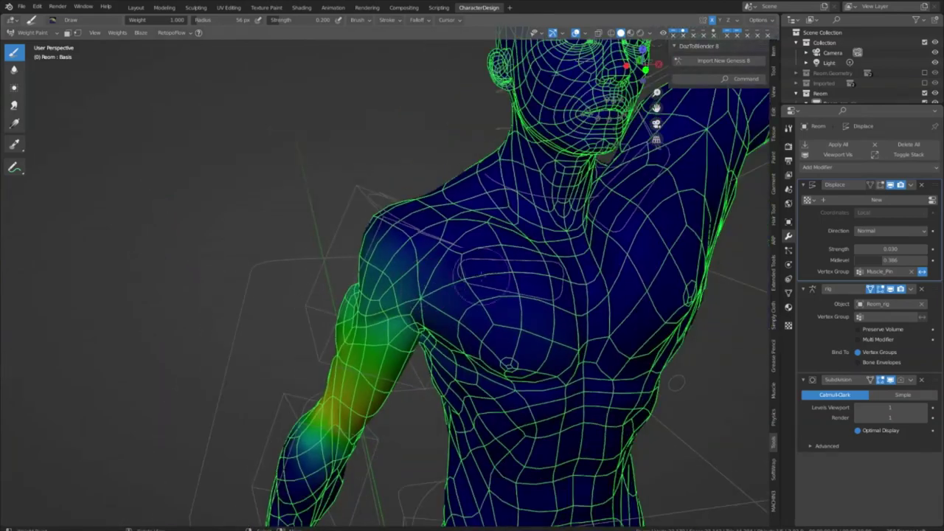
# - Examine how the upper-arm weights spread over the right shoulder, armpit and chest from several angles
pyautogui.scroll(-5, 317, 251)
pyautogui.moveTo(317, 251)
pyautogui.mouseDown(button='middle')
pyautogui.moveTo(455, 347)
pyautogui.moveTo(487, 291)
pyautogui.moveTo(587, 278)
pyautogui.moveTo(417, 271)
pyautogui.moveTo(449, 263)
pyautogui.moveTo(492, 264)
pyautogui.moveTo(389, 274)
pyautogui.moveTo(609, 274)
pyautogui.mouseUp(button='middle')
pyautogui.scroll(2, 501, 262)
pyautogui.scroll(-3, 466, 270)
pyautogui.moveTo(305, 279); pyautogui.dragTo(221, 281, button='middle')
pyautogui.moveTo(435, 265)
pyautogui.mouseDown(button='middle')
pyautogui.moveTo(418, 264)
pyautogui.moveTo(463, 280)
pyautogui.mouseUp(button='middle')
pyautogui.moveTo(169, 286); pyautogui.dragTo(69, 293, button='middle')
pyautogui.moveTo(420, 306)
pyautogui.keyDown('shift'); pyautogui.mouseDown(button='middle')
pyautogui.moveTo(420, 151)
pyautogui.moveTo(365, 140)
pyautogui.moveTo(365, 203)
pyautogui.moveTo(439, 211)
pyautogui.moveTo(442, 324)
pyautogui.mouseUp(button='middle'); pyautogui.keyUp('shift')
pyautogui.scroll(2, 439, 211)
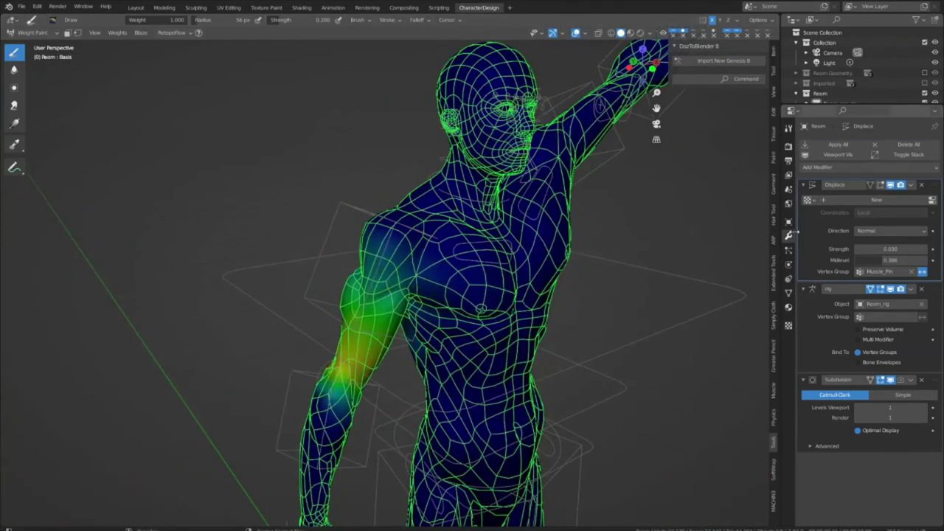
# - Return to Object Mode, select the character's rig, and show its armature data properties
pyautogui.hotkey('ctrl', 'Tab')
pyautogui.click(344, 214)
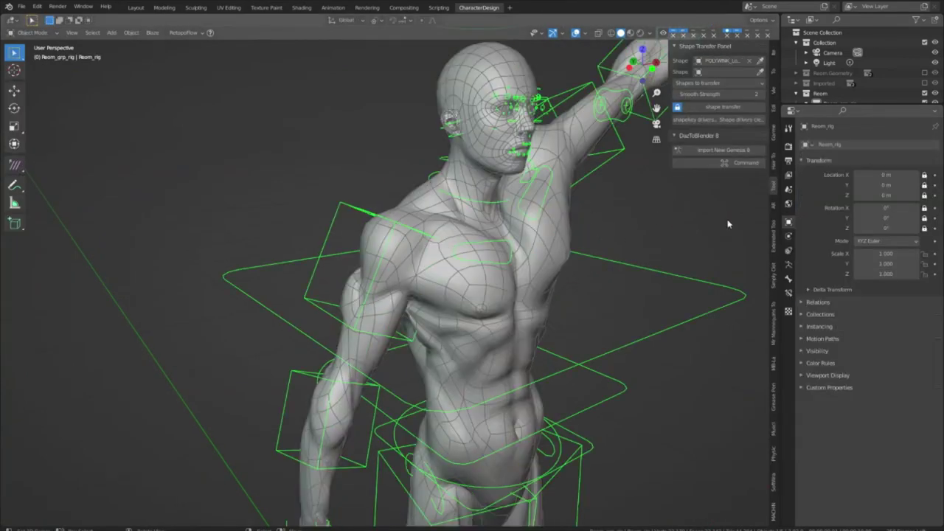
pyautogui.click(788, 129)
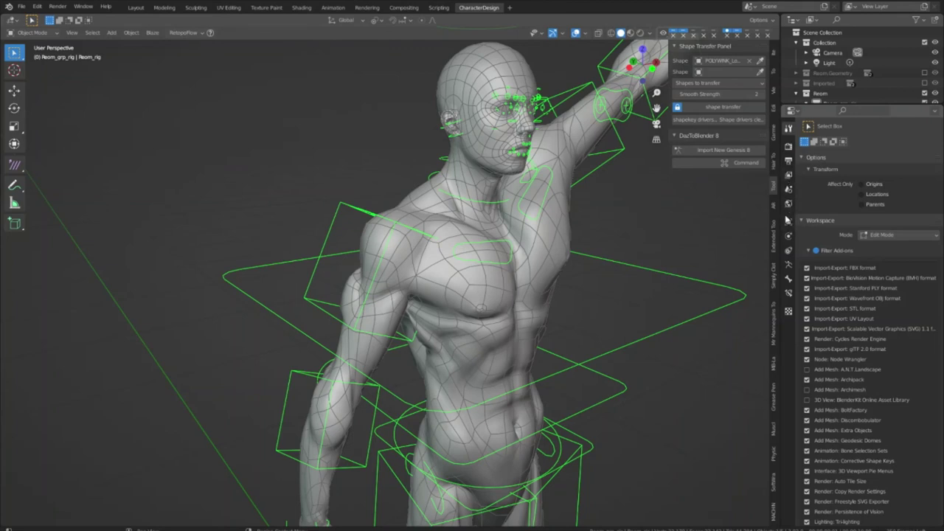
pyautogui.click(788, 175)
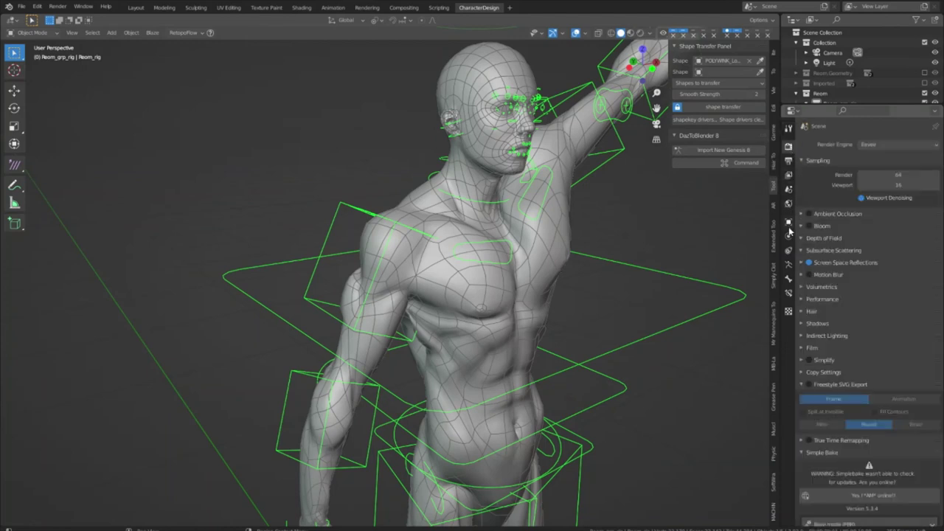
pyautogui.click(788, 270)
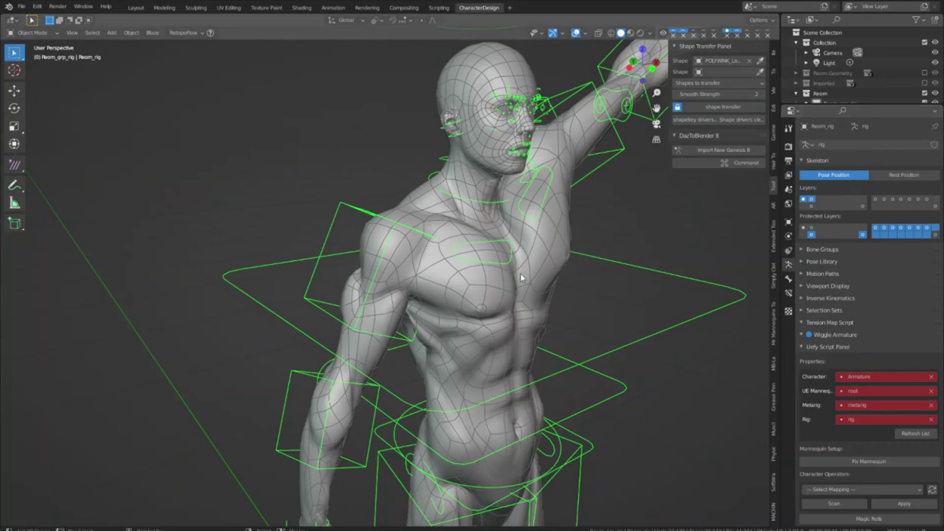
# - Examine the right shoulder and chest together with the rig controls from several angles
pyautogui.moveTo(510, 273); pyautogui.dragTo(211, 282, button='middle')
pyautogui.moveTo(400, 312); pyautogui.dragTo(433, 225, button='middle')
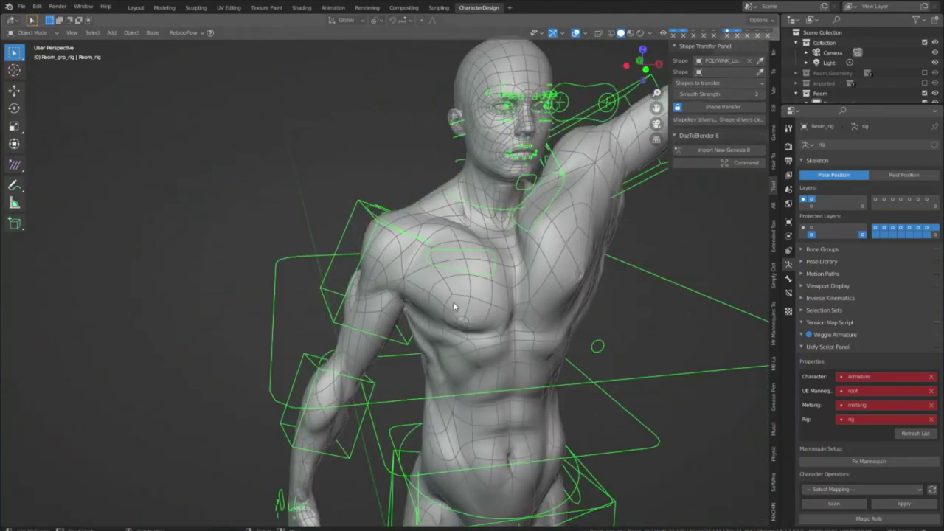
pyautogui.moveTo(514, 304); pyautogui.dragTo(435, 275, button='middle')
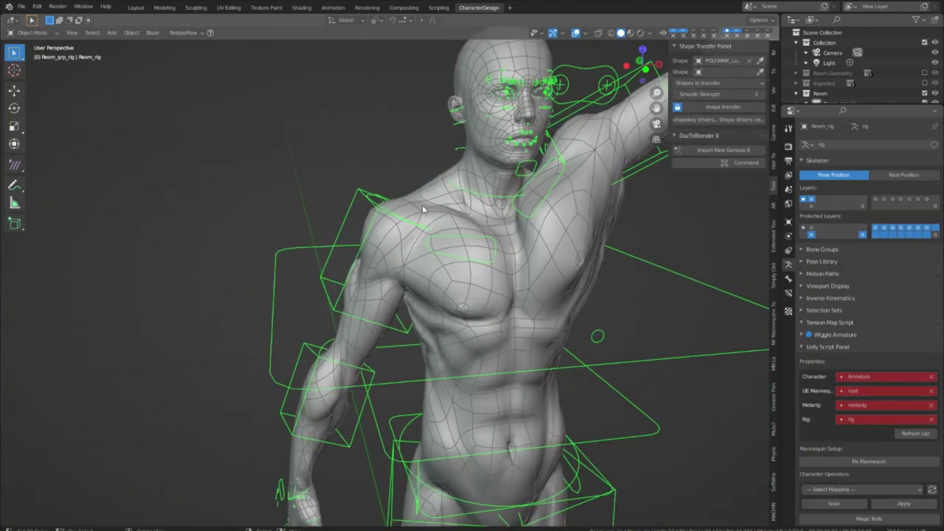
pyautogui.moveTo(425, 209); pyautogui.dragTo(413, 298, button='middle')
pyautogui.moveTo(378, 235); pyautogui.dragTo(467, 258, button='middle')
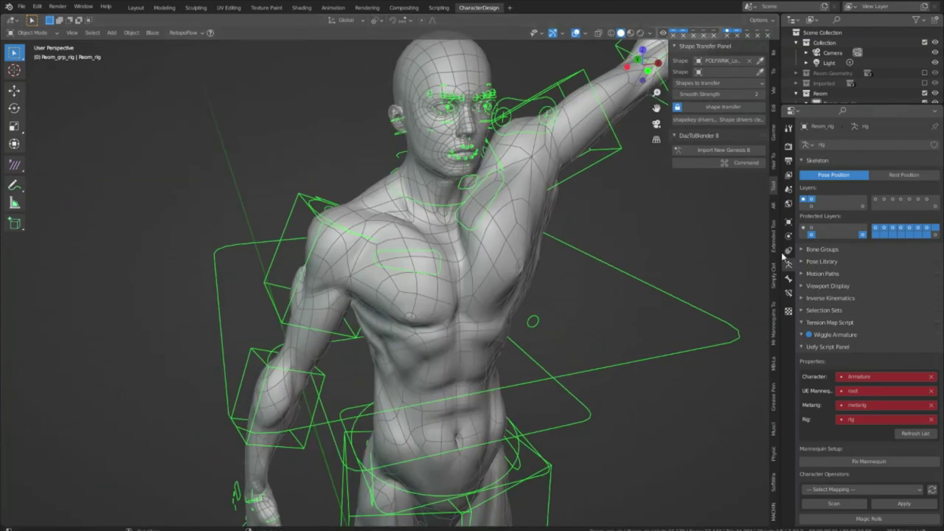